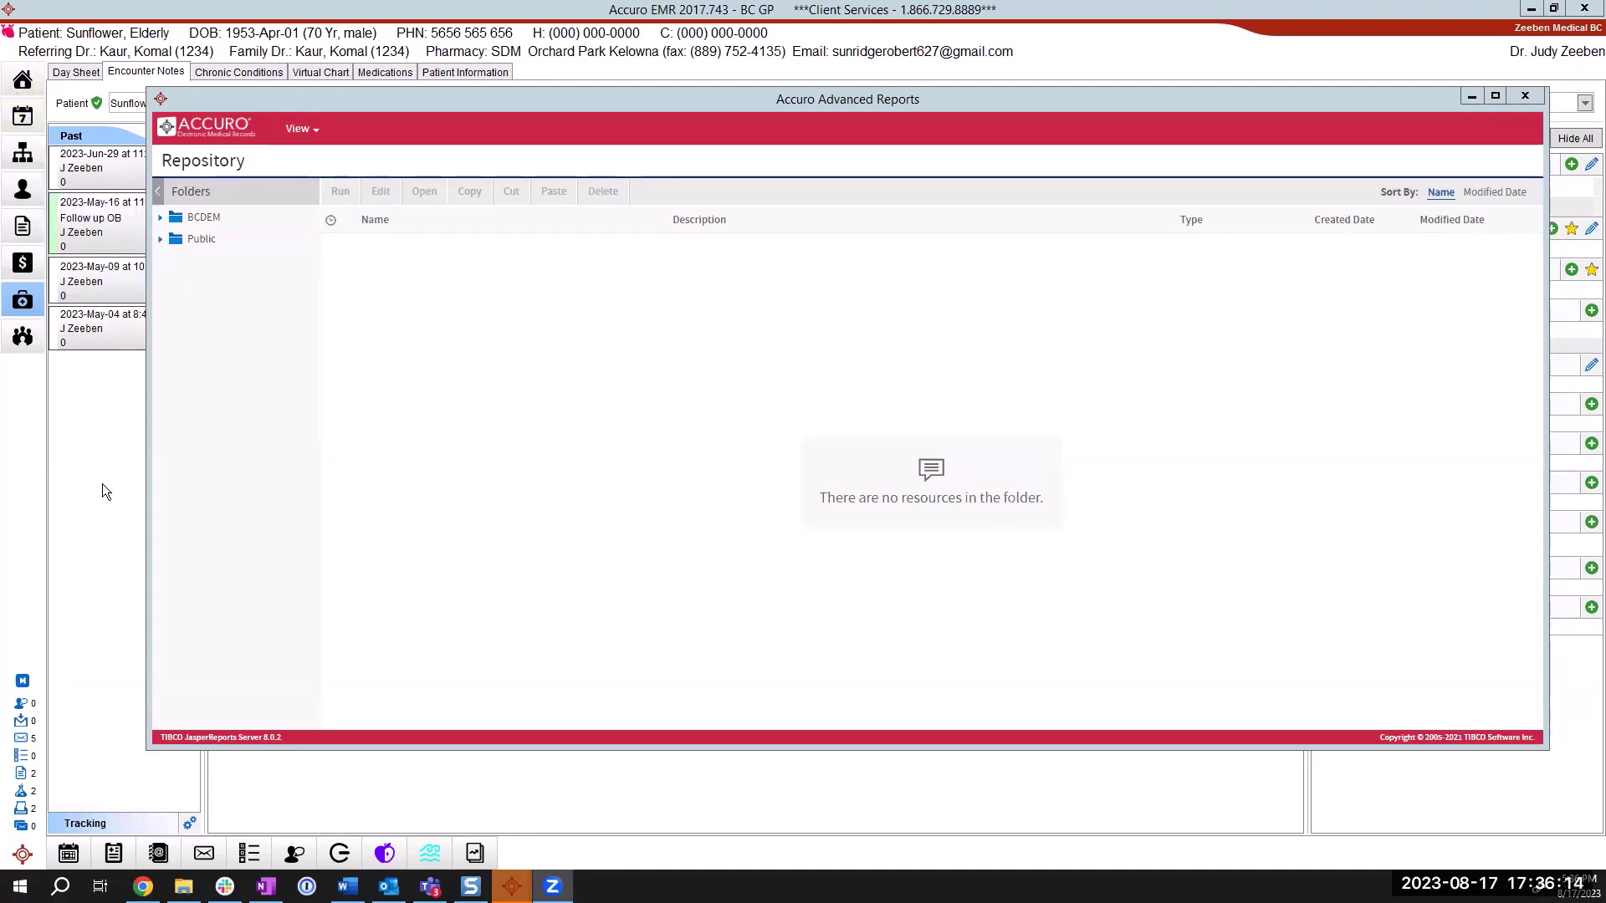
Step: Switch from the Advanced Reports window to the current patient's Demographics page
click(32, 198)
click(27, 192)
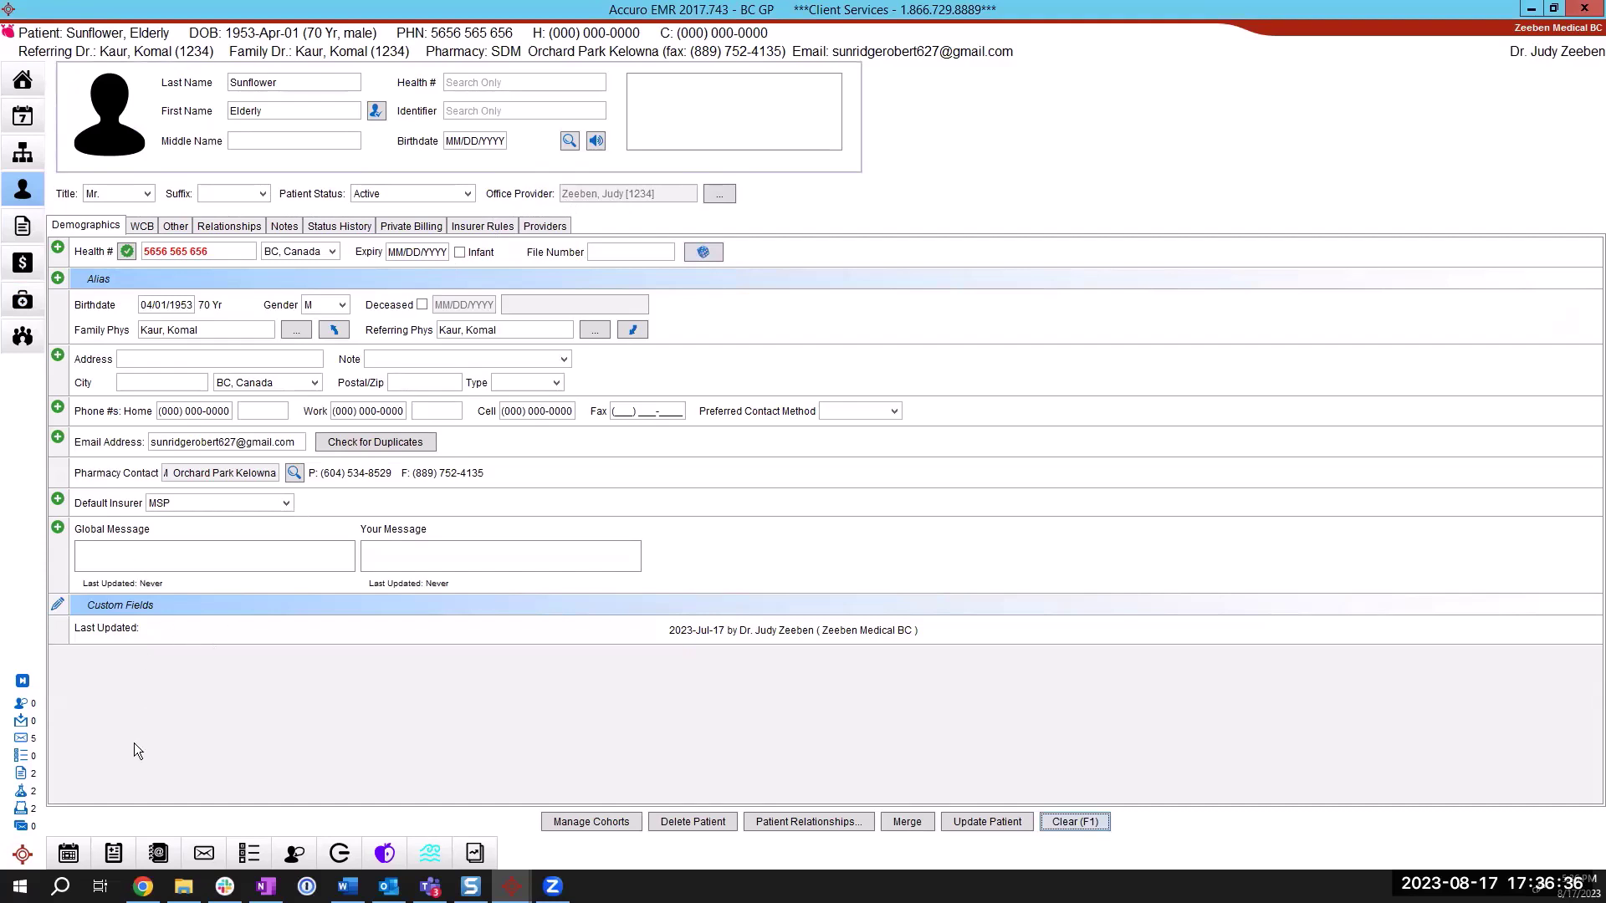
Step: Search 'advan' in the Accuro start menu and launch Advanced Reporting
click(23, 857)
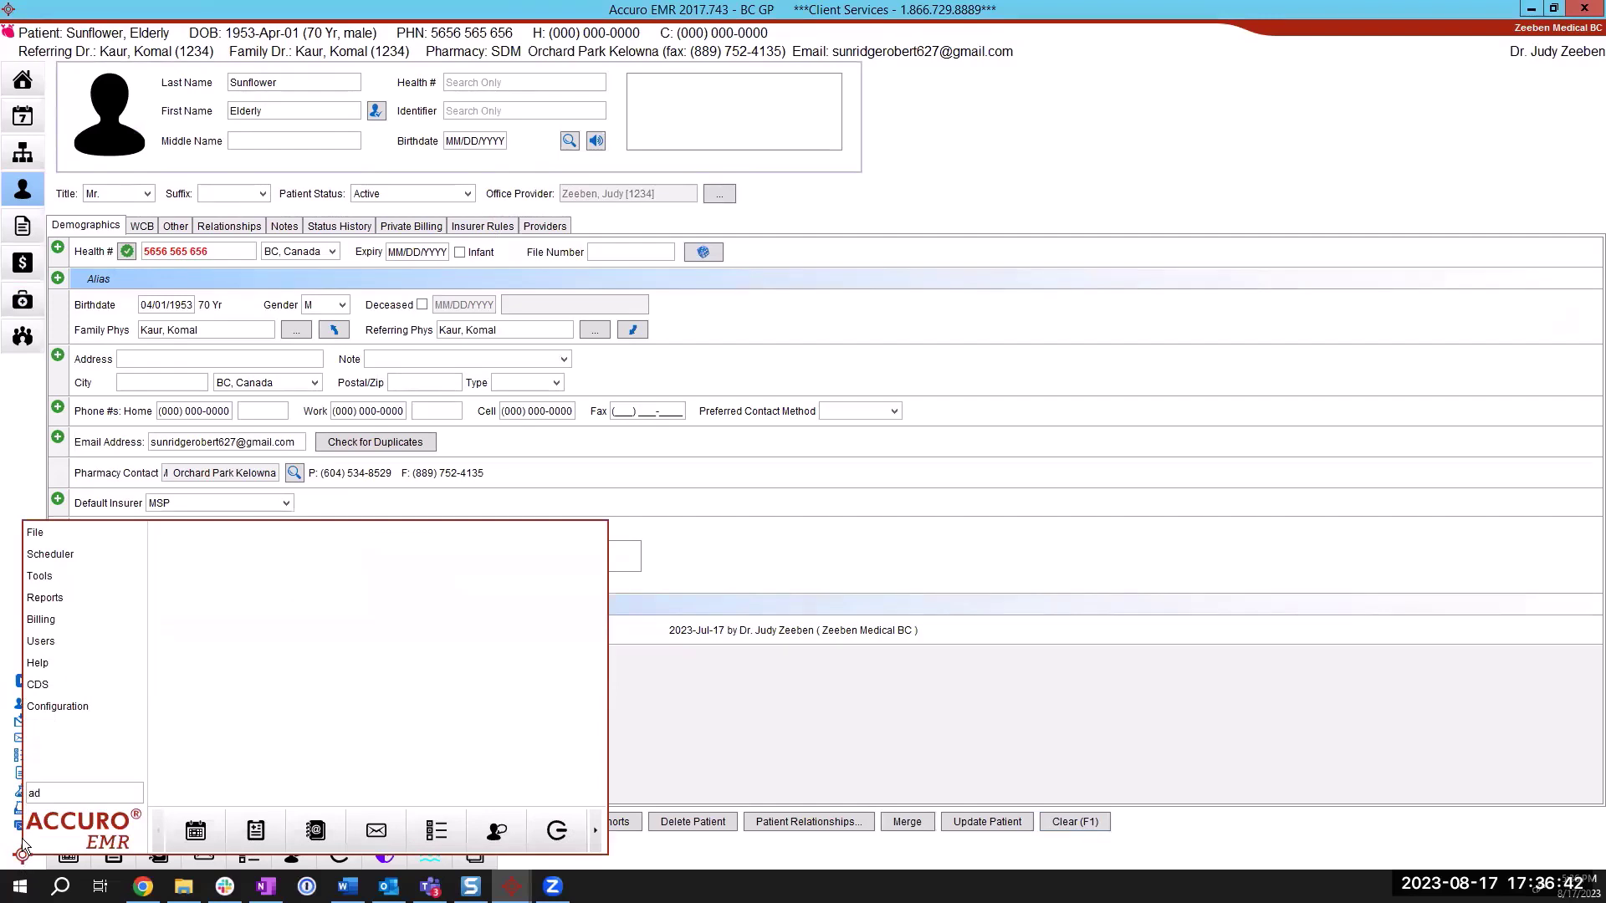
text(advan)
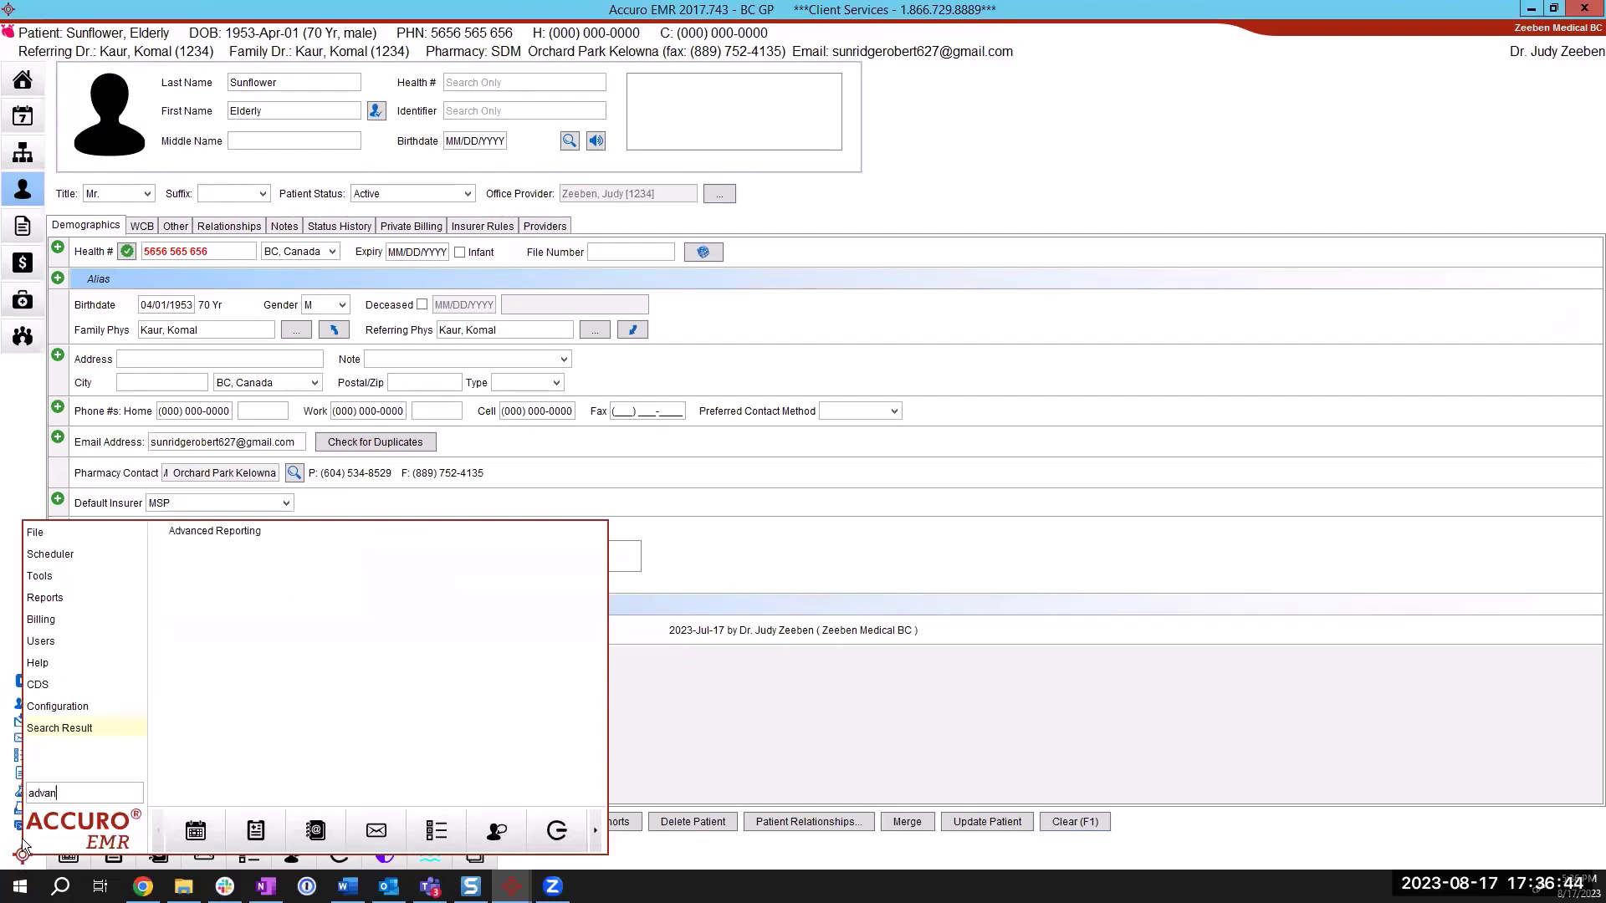
click(238, 533)
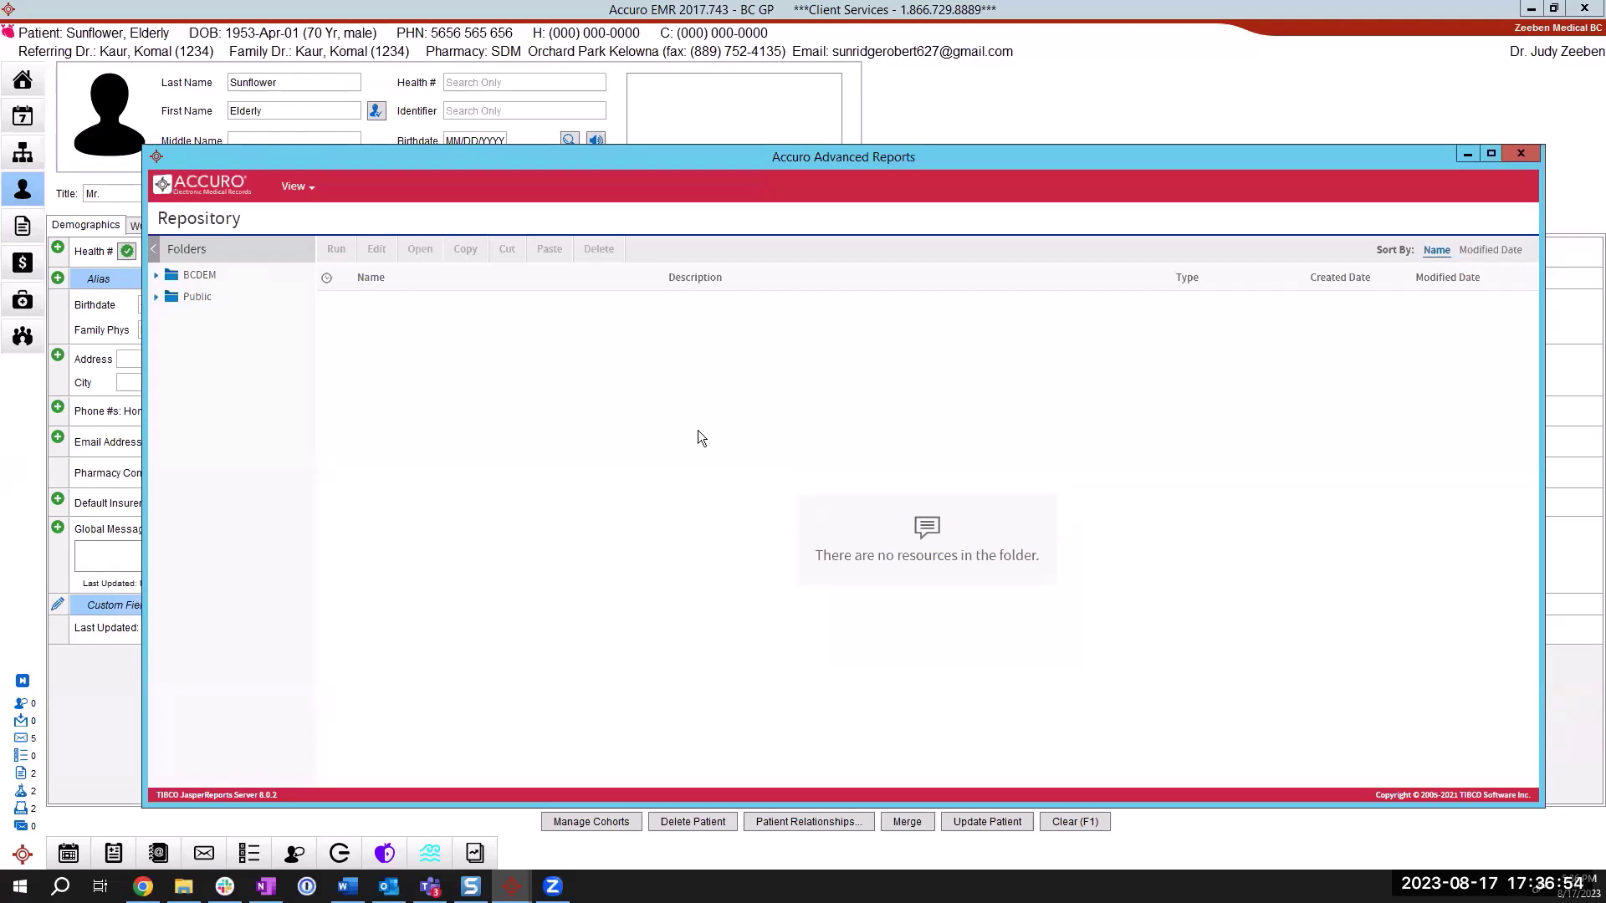
Step: Expand the Public reports folder and open its Panel Management subfolder
click(163, 301)
click(161, 299)
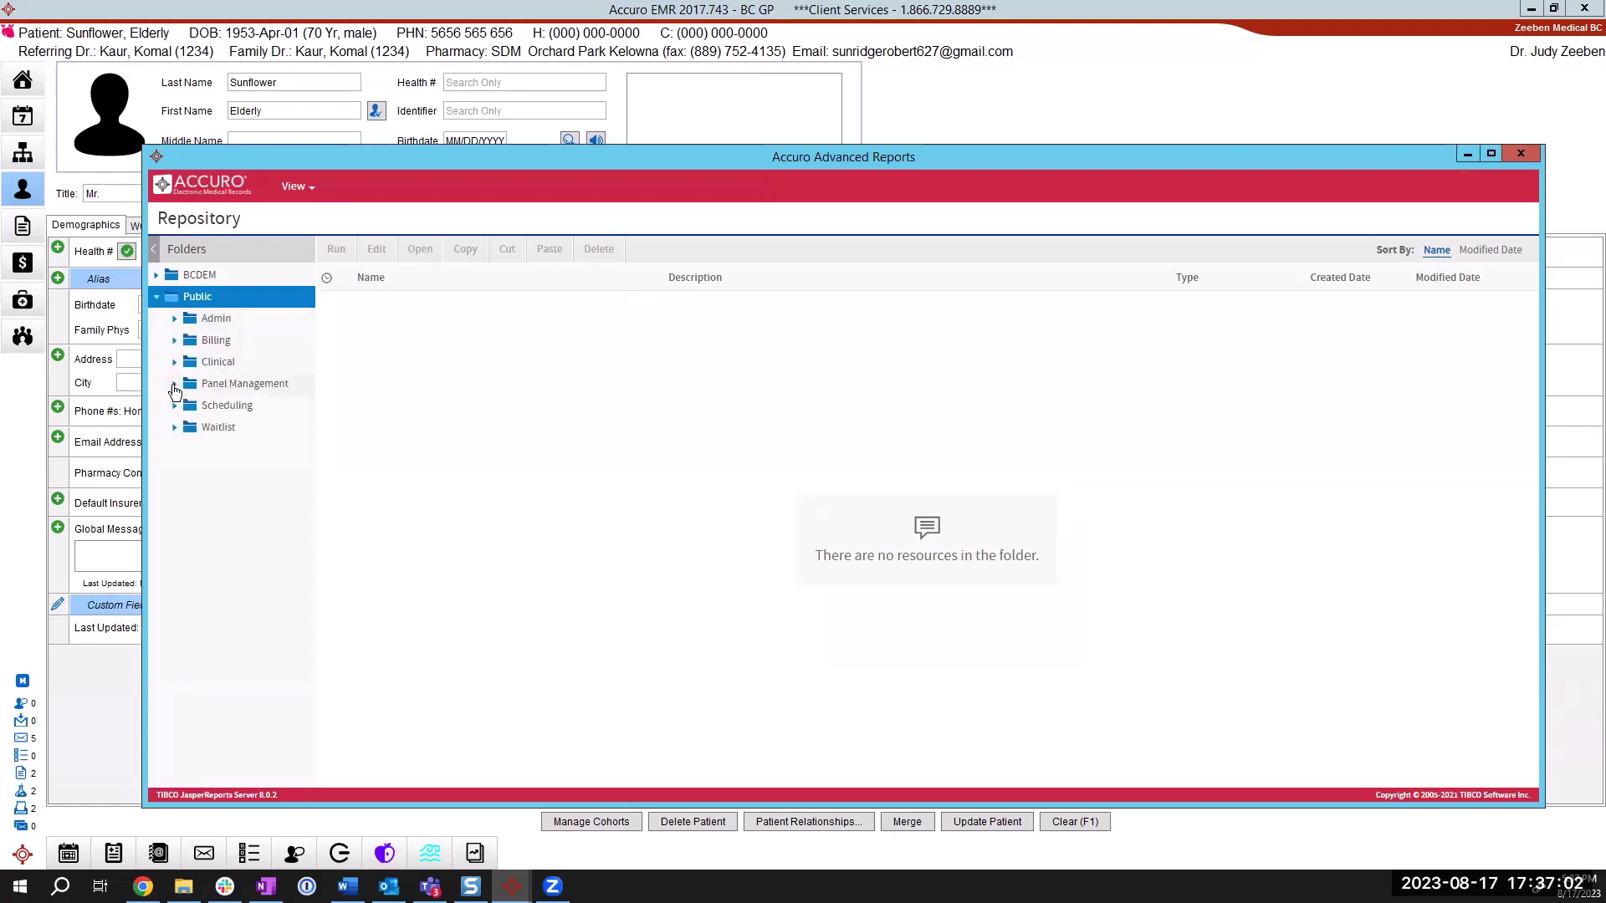
click(174, 390)
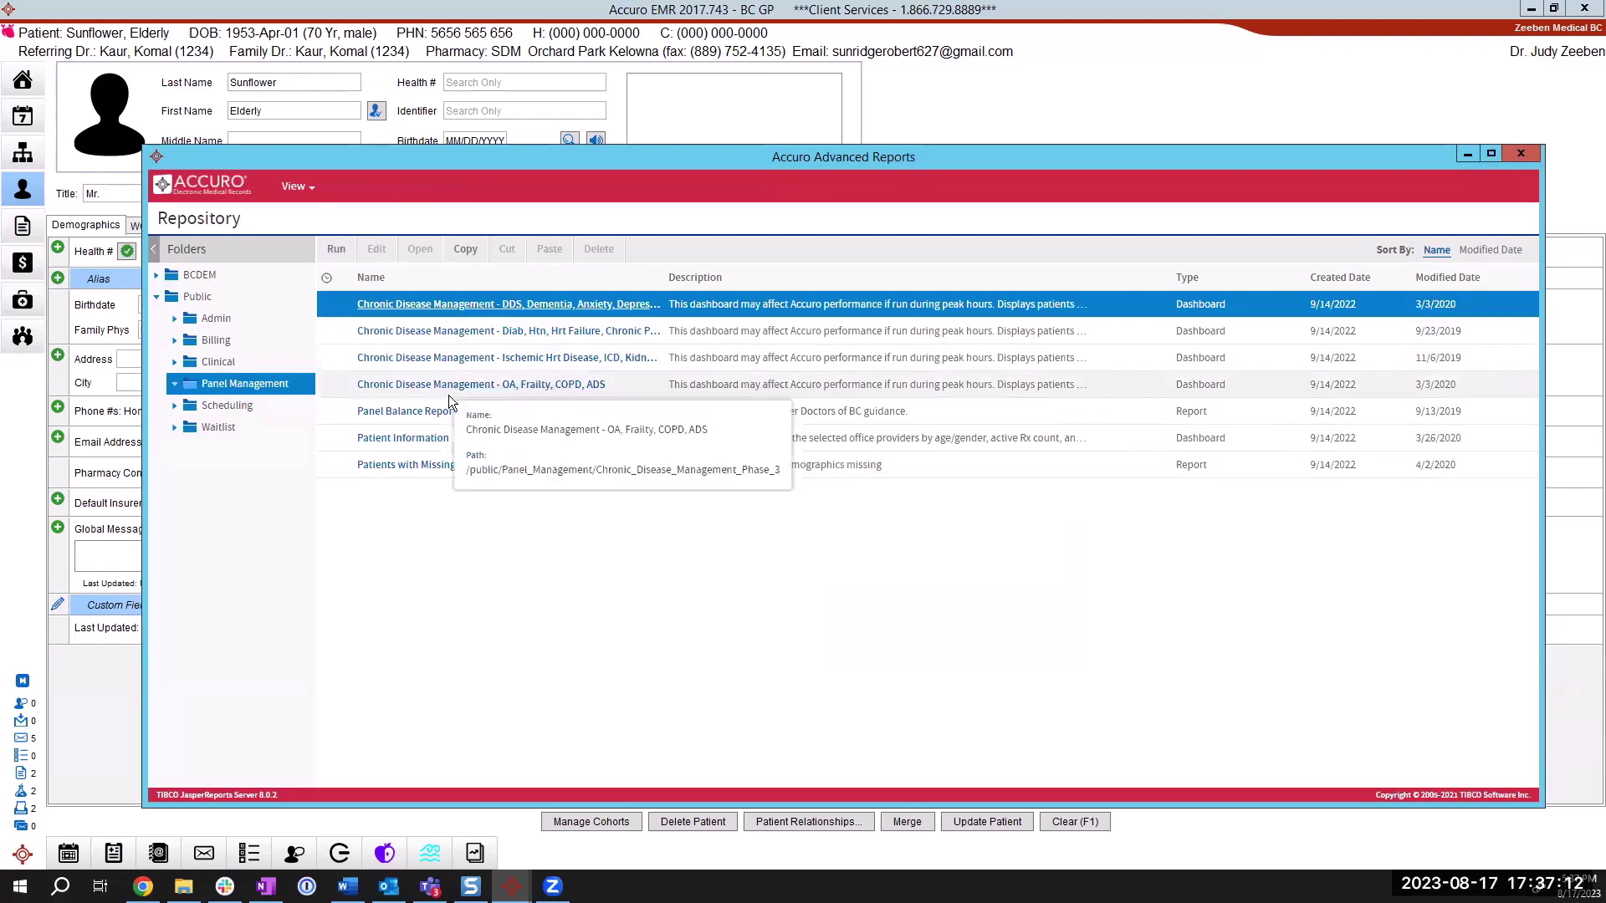
Step: Open the Patient Information dashboard and check the Rx count chart's export formats
click(433, 440)
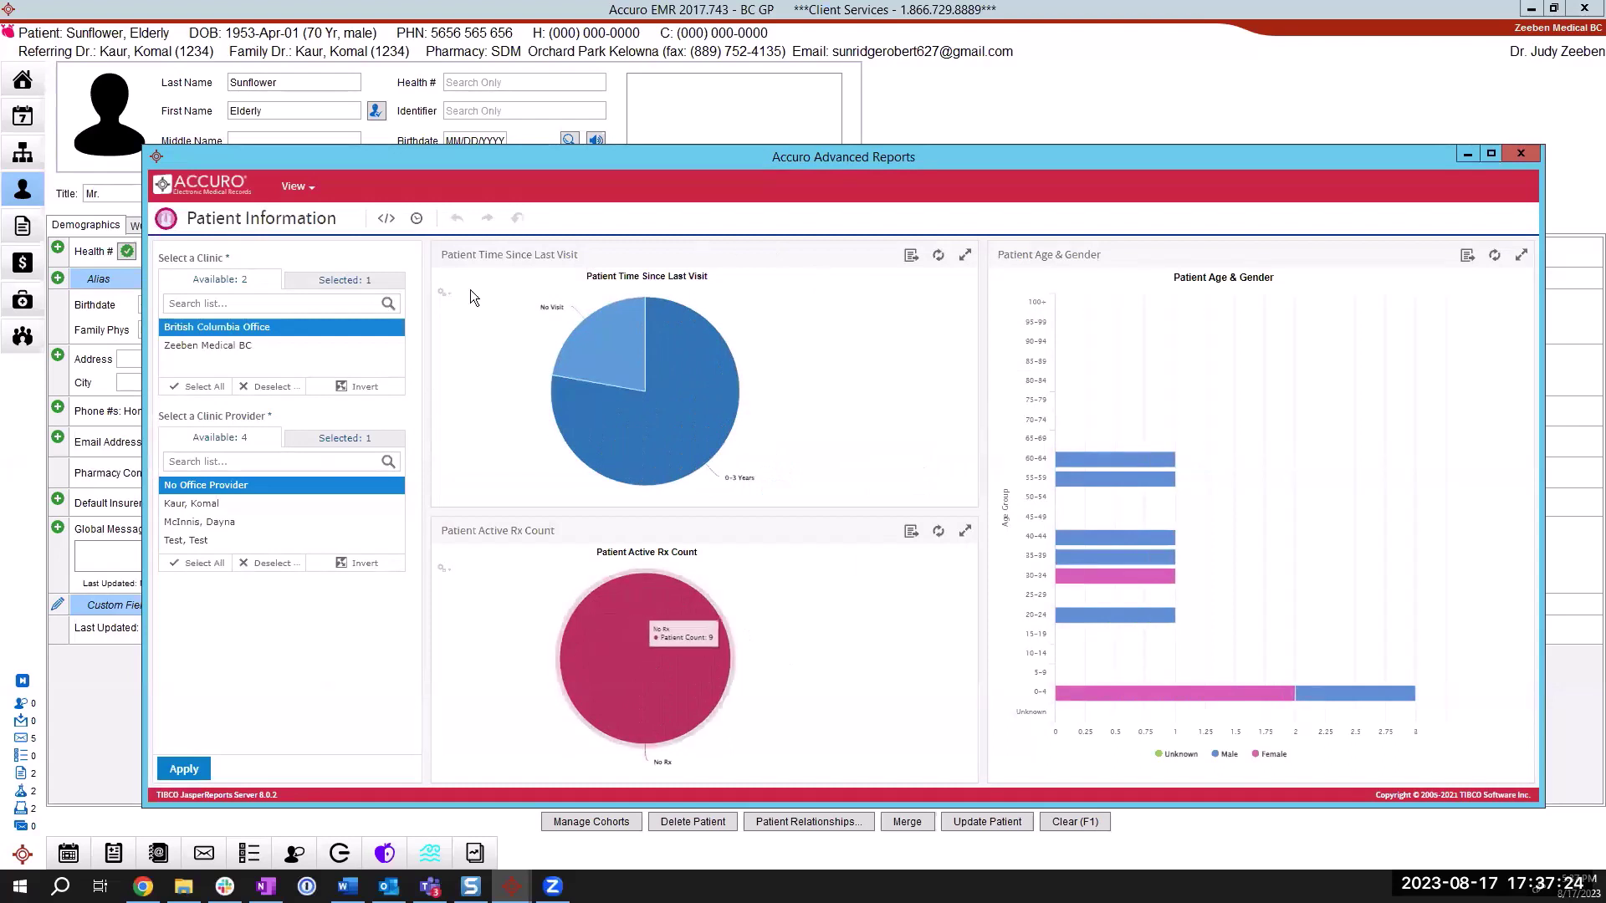
click(911, 542)
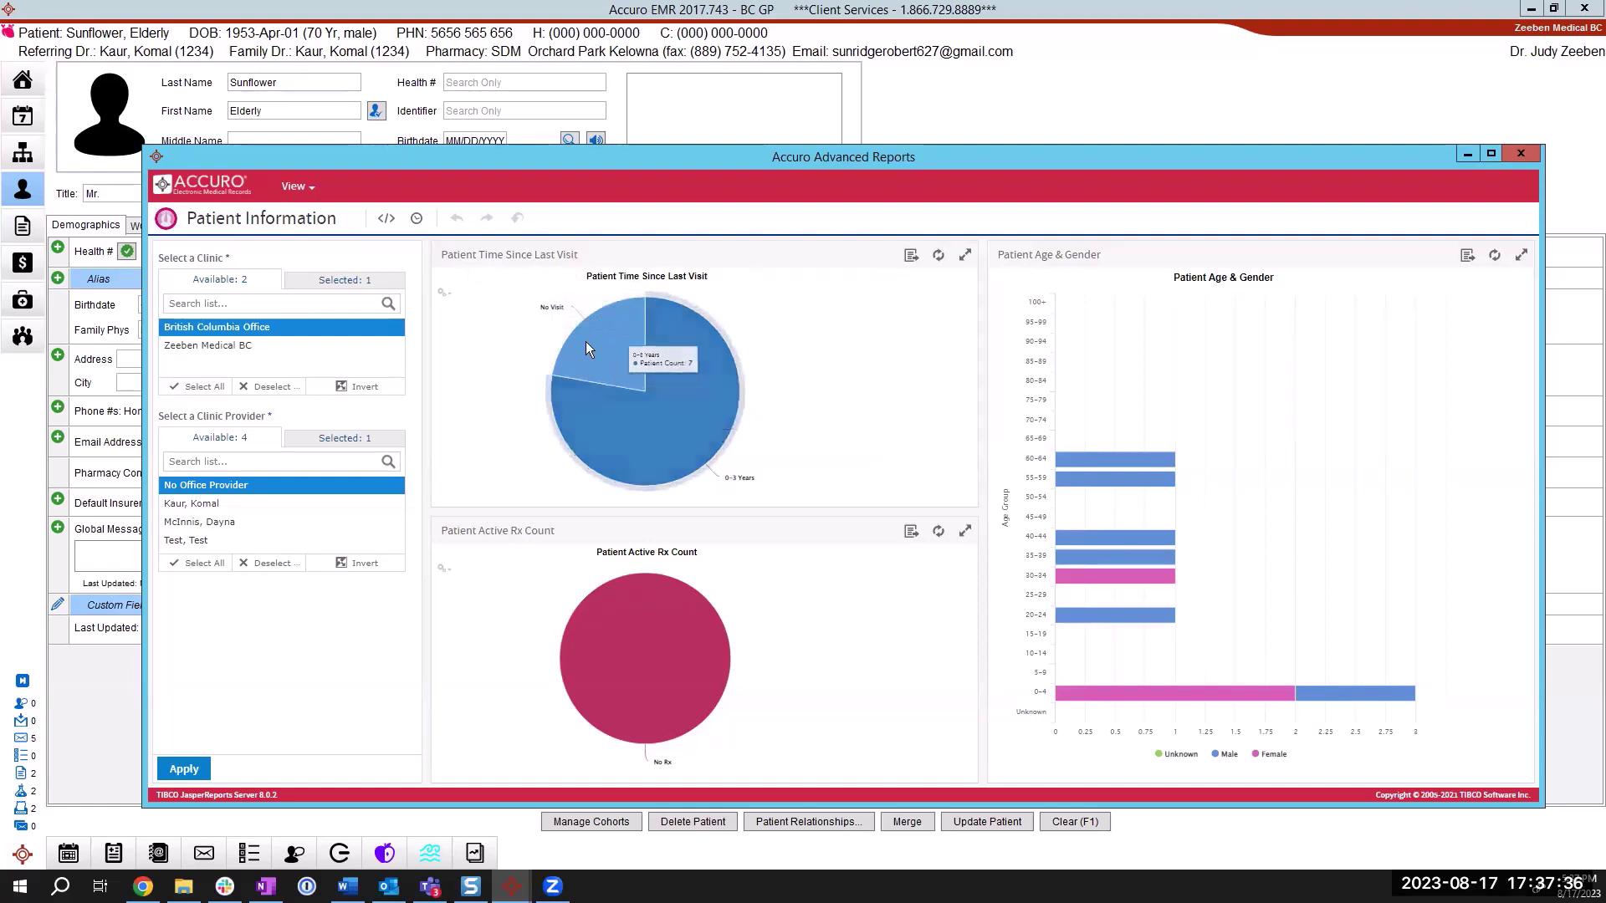
mouse_move(648, 377)
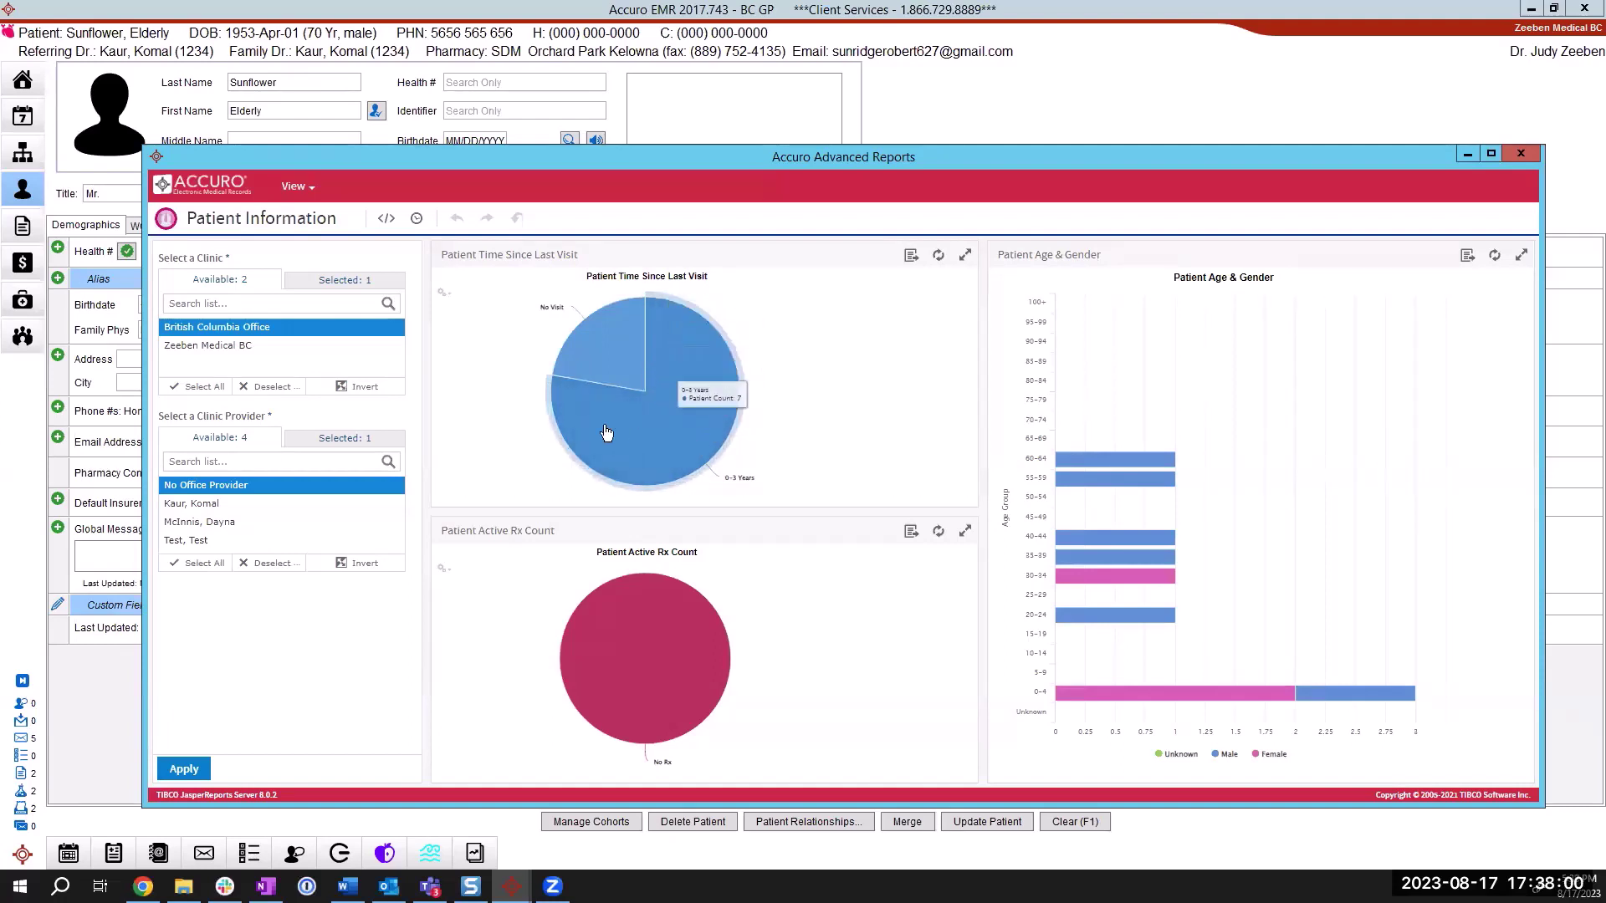
Step: Drill into patients seen within 0-3 years and list that panel's export formats
click(694, 417)
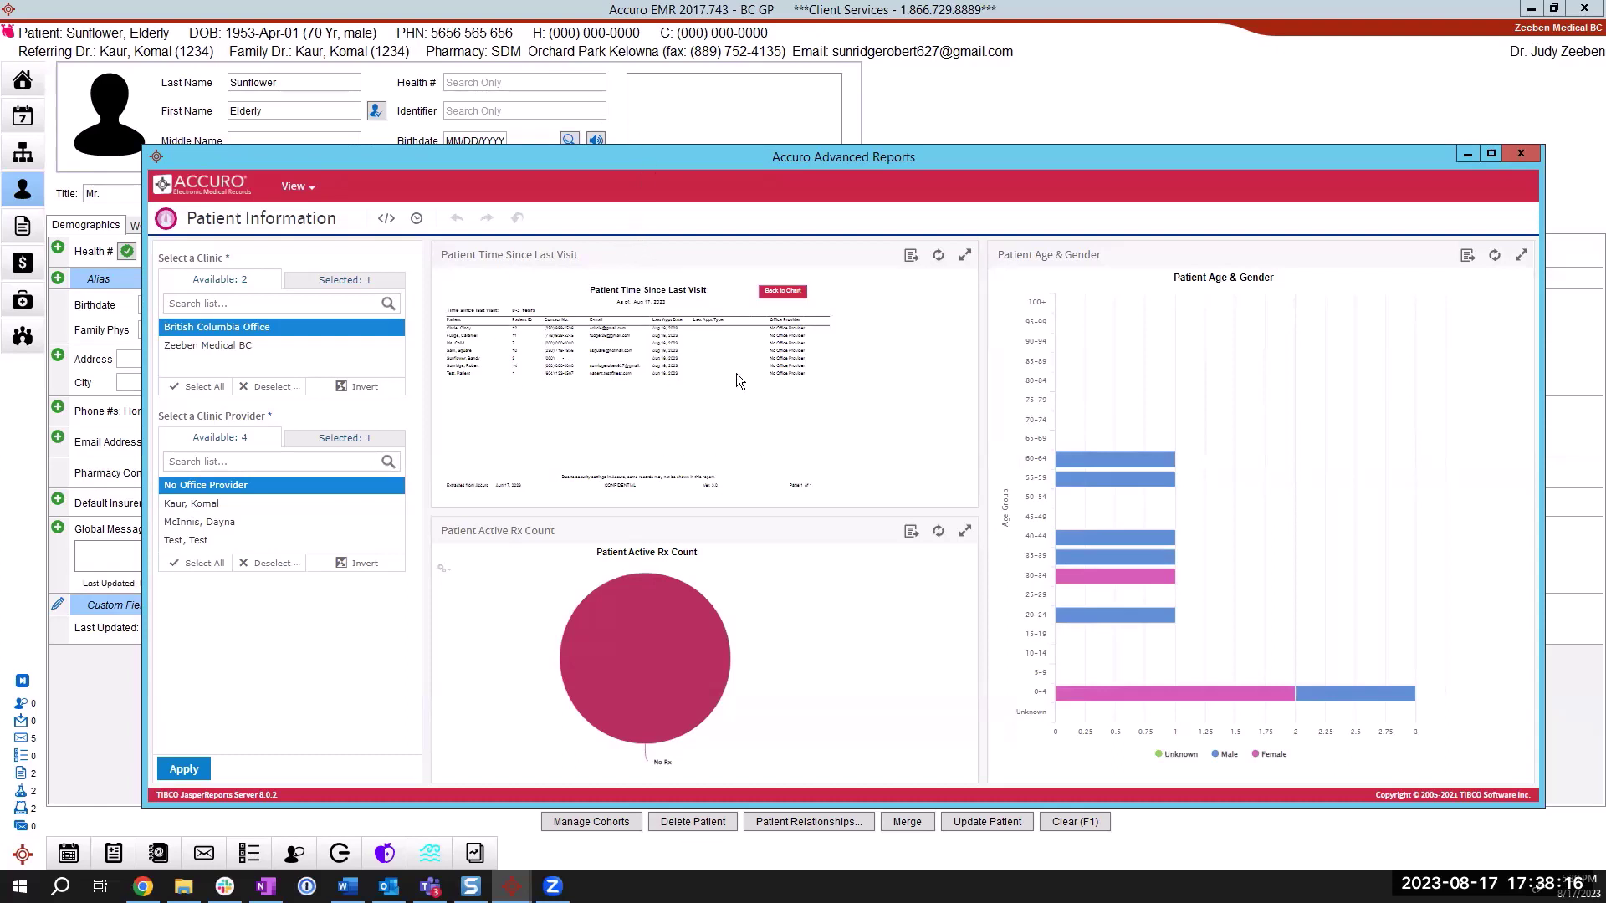
click(909, 261)
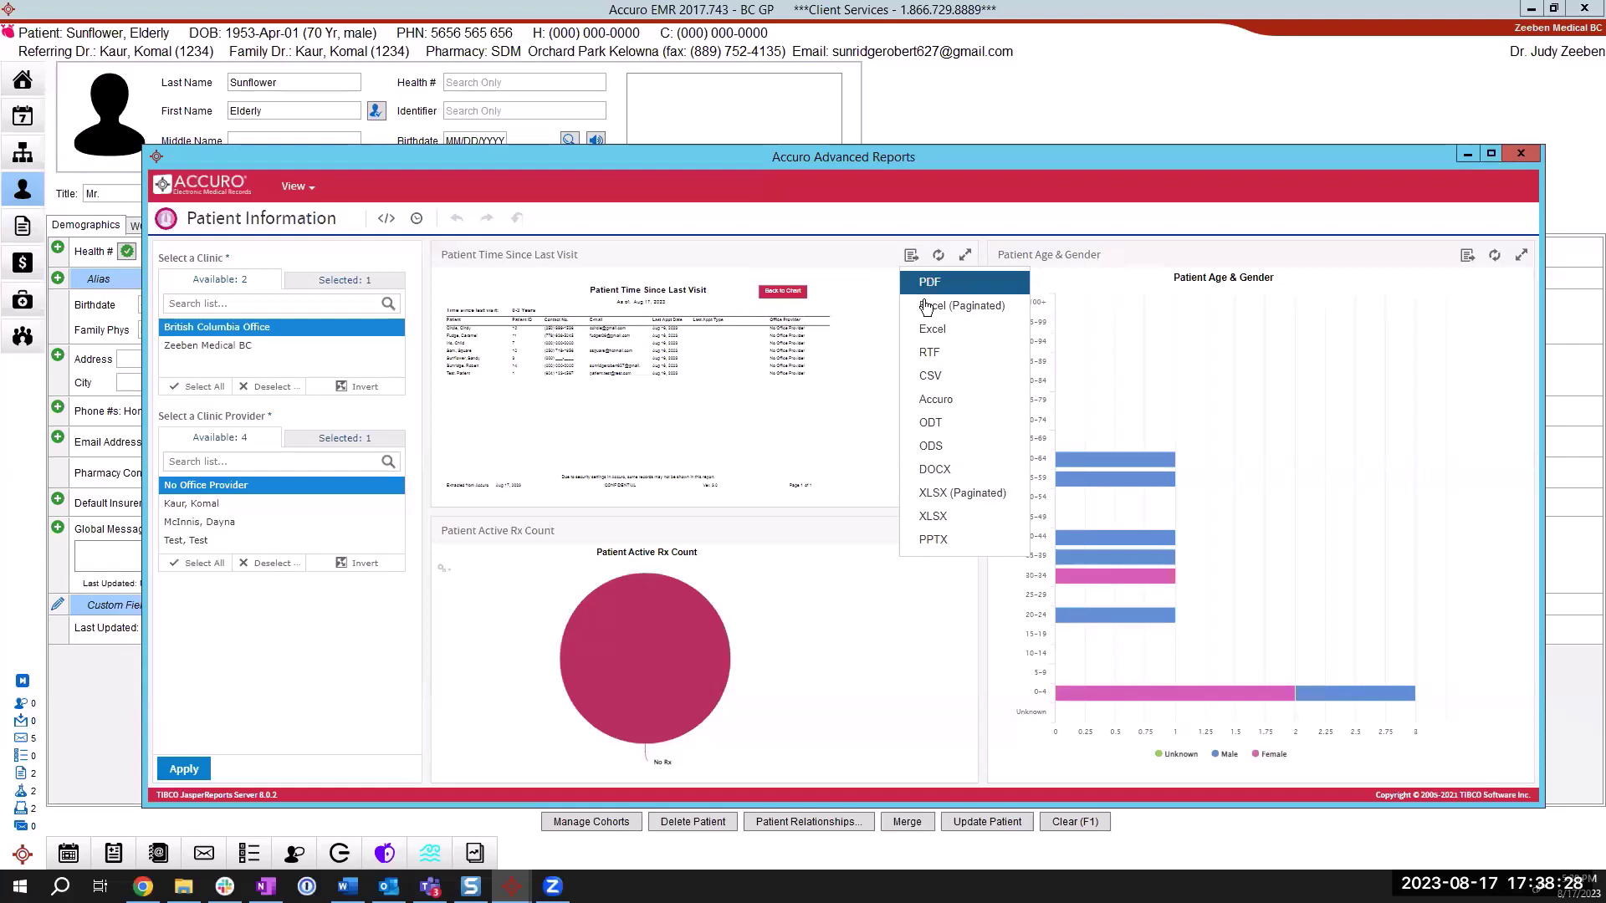
Step: Export the visit report's patients to Accuro and confirm the 7 patient matches
click(958, 400)
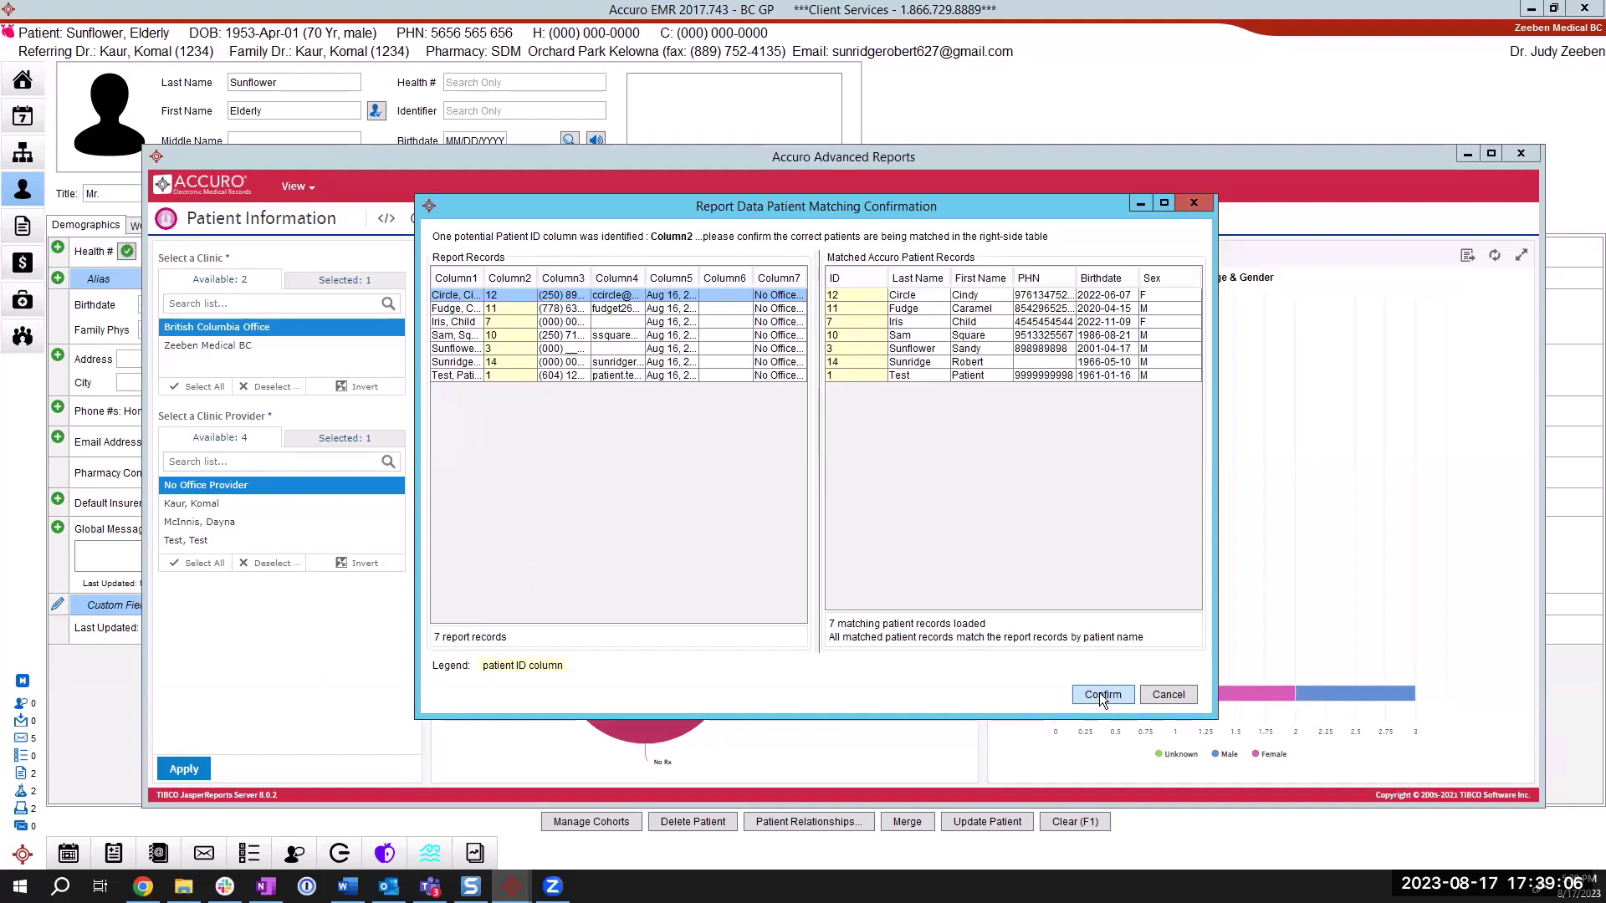
click(1101, 696)
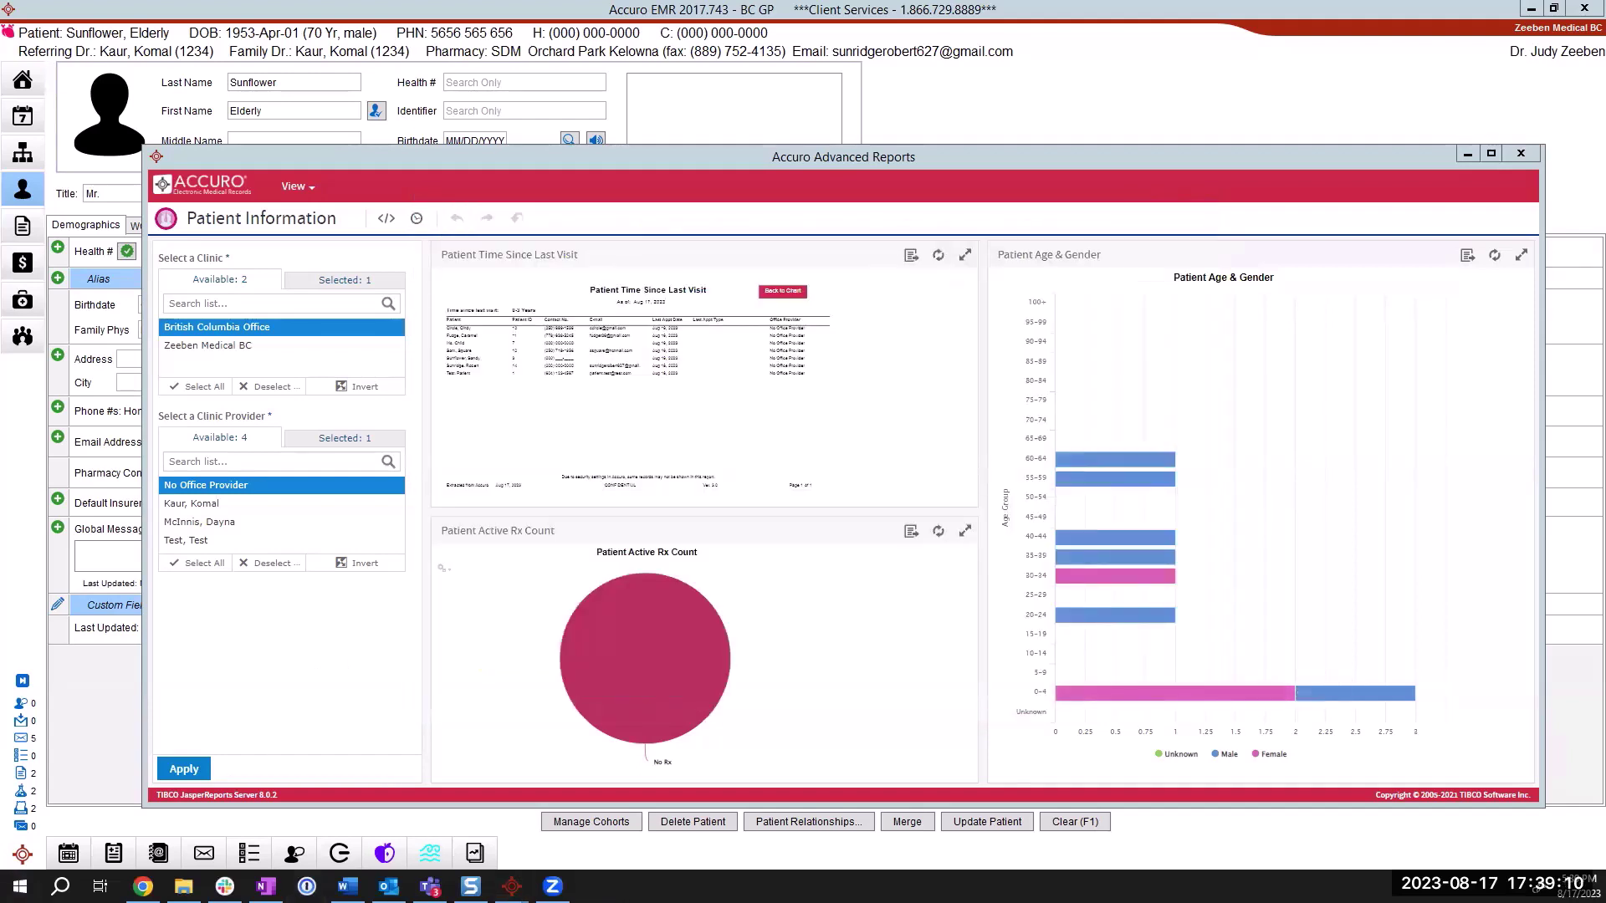
Step: Select all seven matched patients and choose Create Bill from the actions list
click(521, 341)
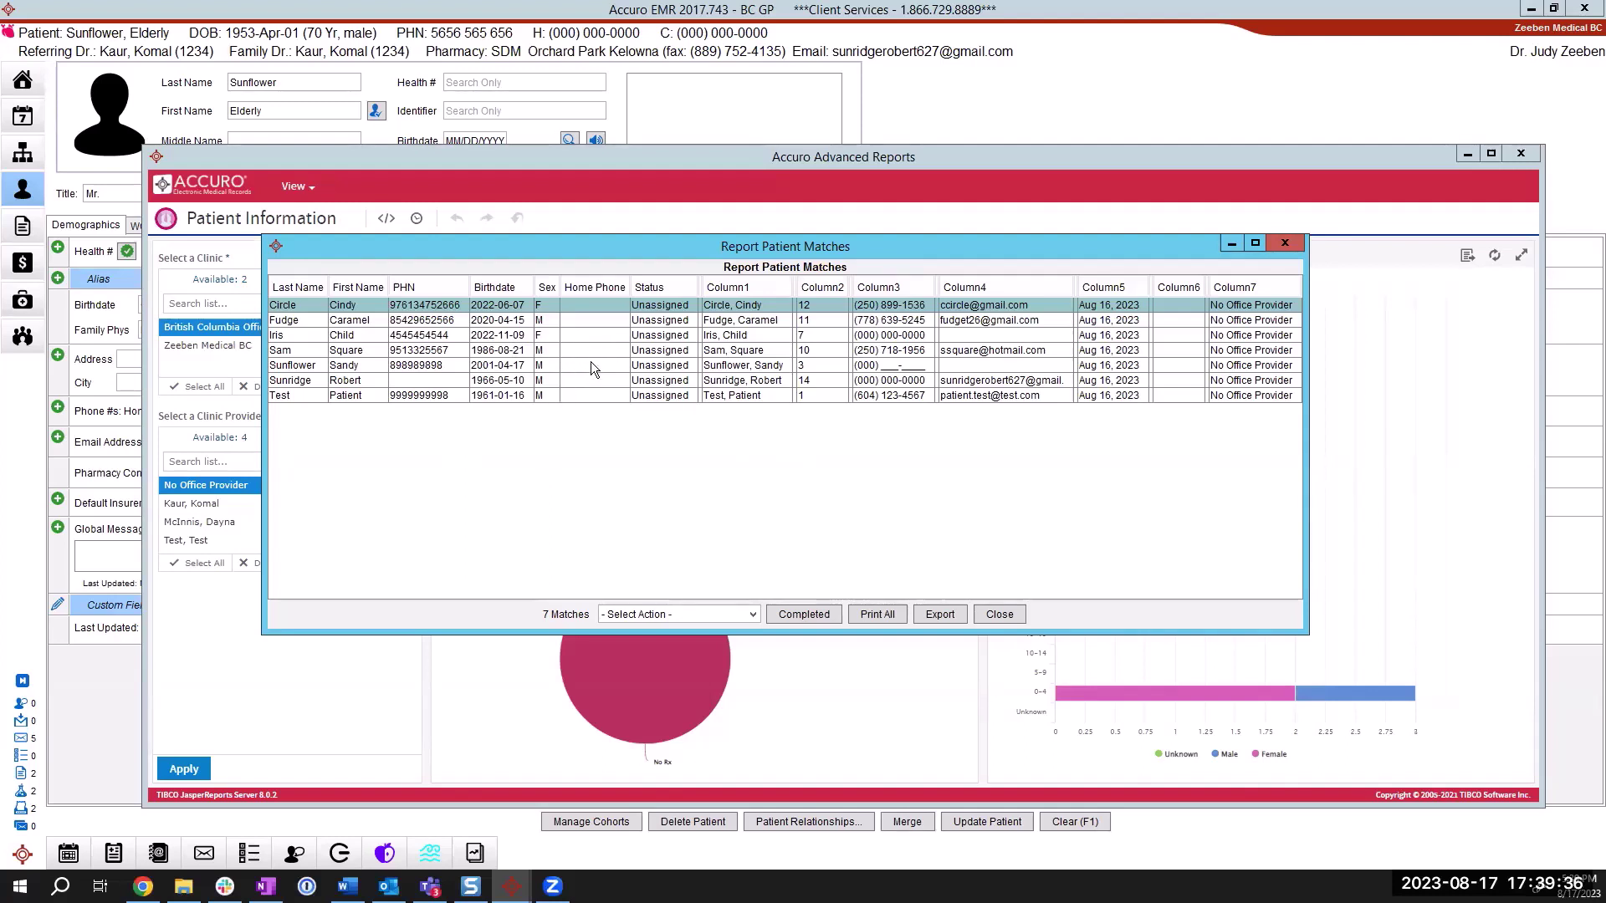
key(ctrl+a)
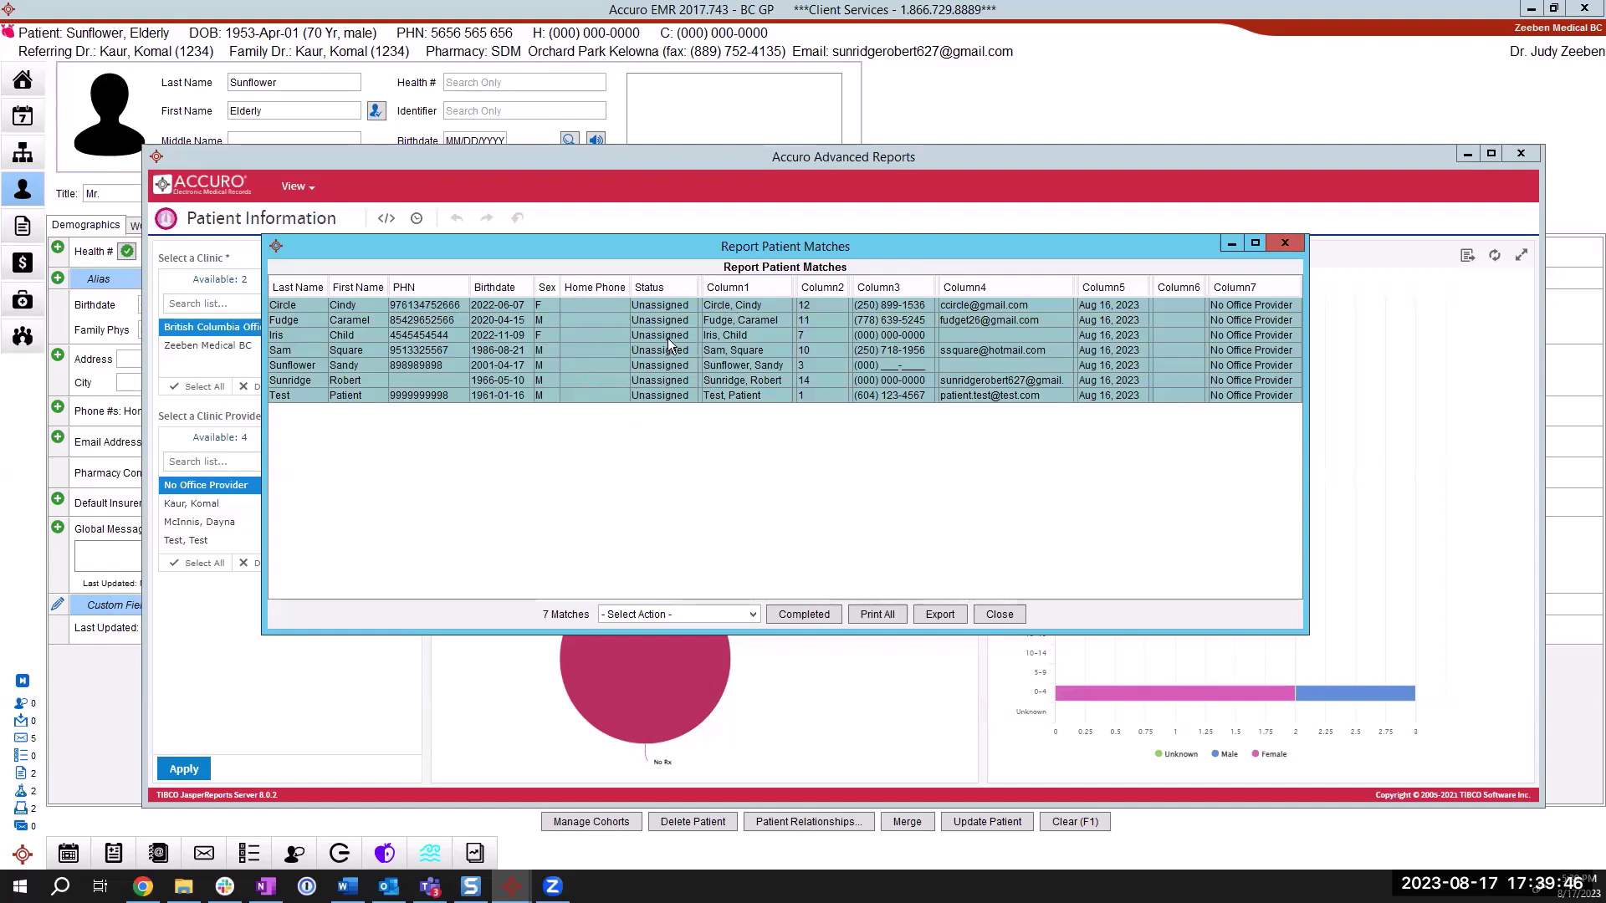
click(751, 614)
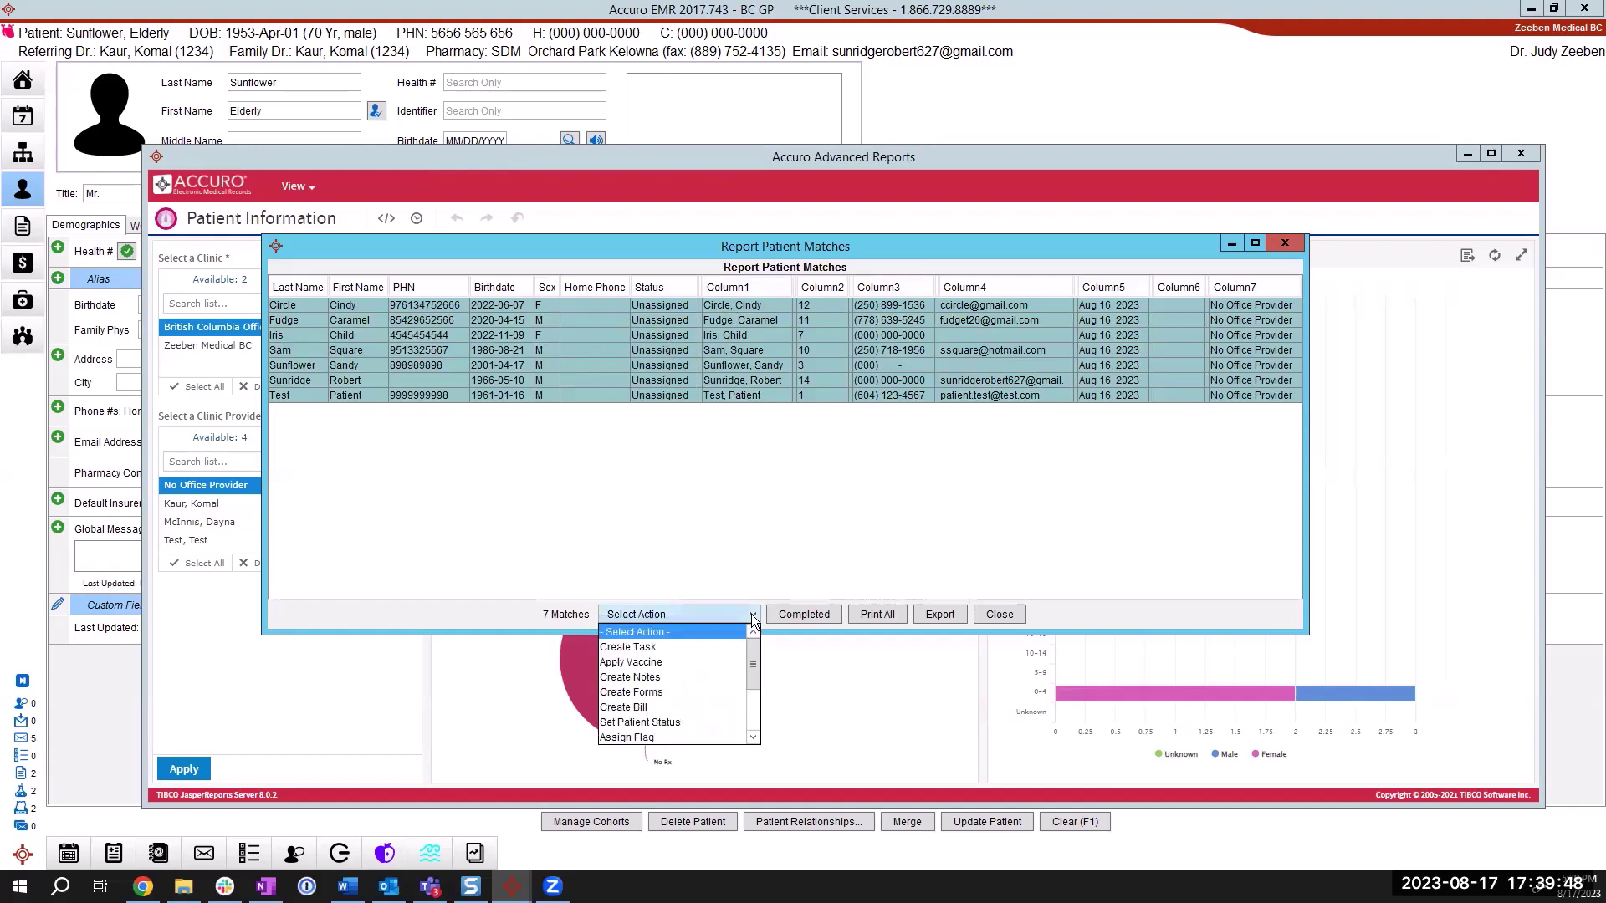
click(709, 702)
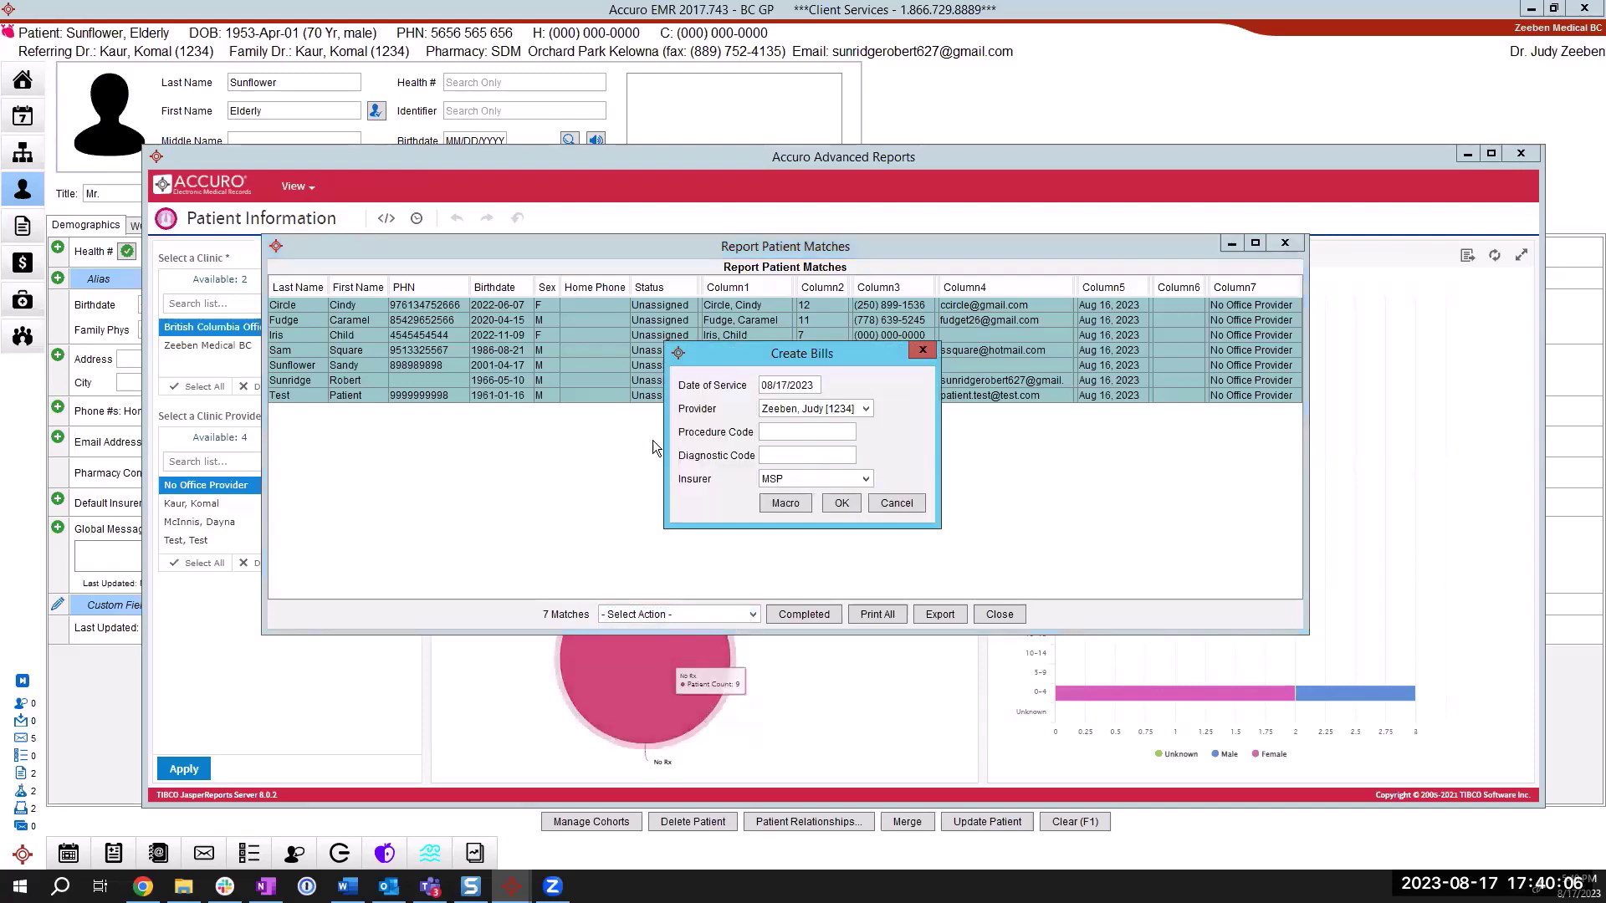
Step: Replace the entered procedure code with 51010, the consultation code
click(785, 429)
text(98990)
text(L23)
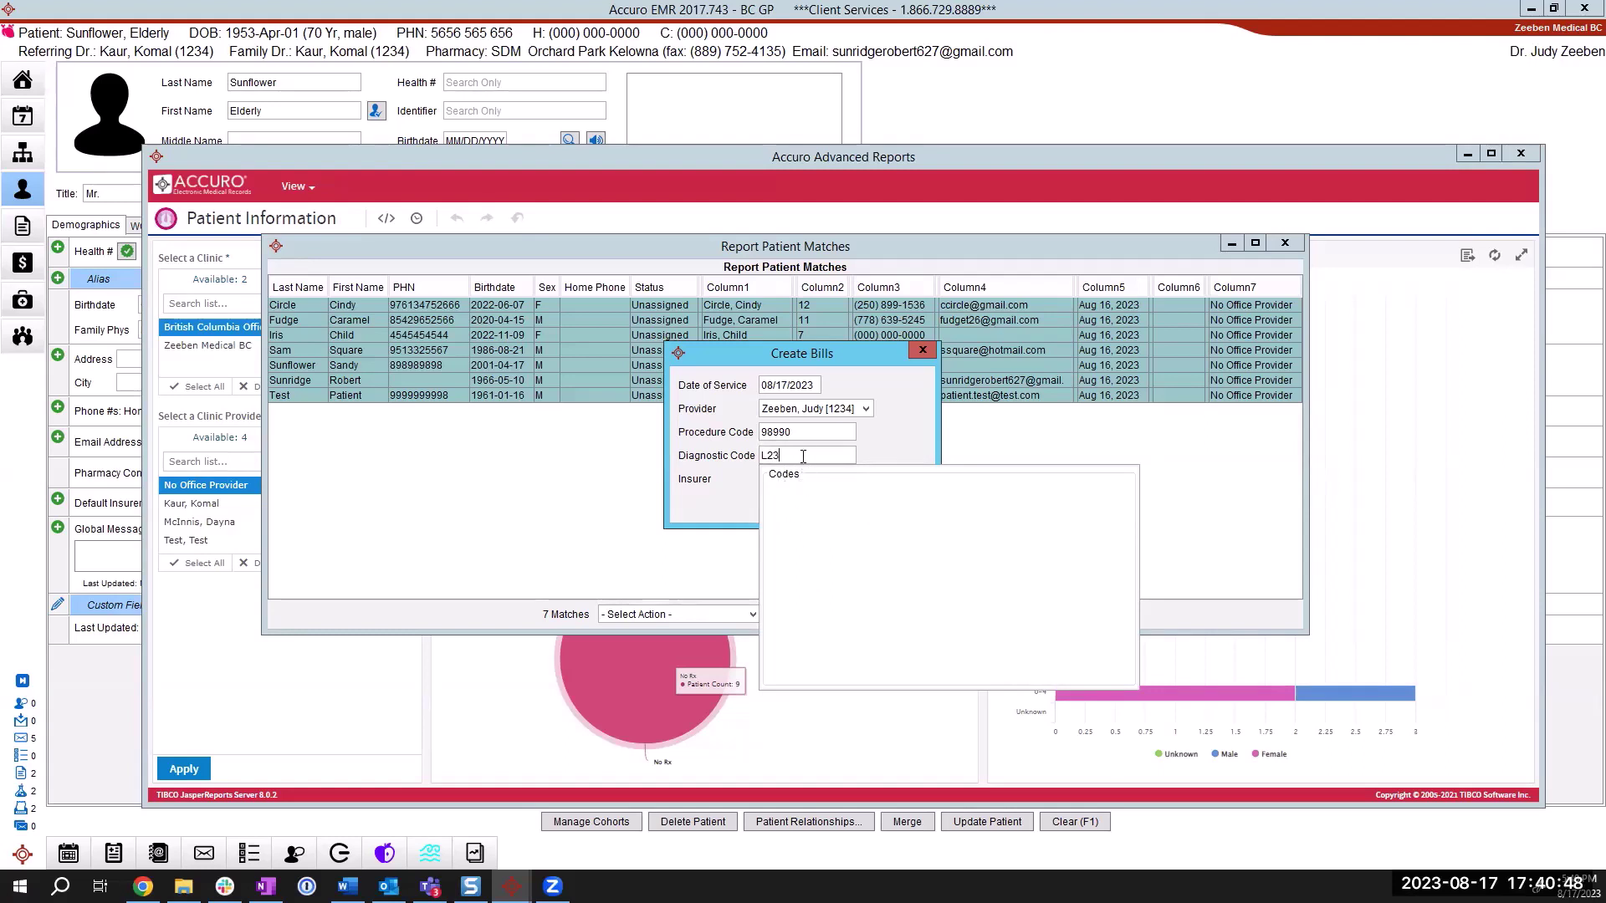
click(889, 436)
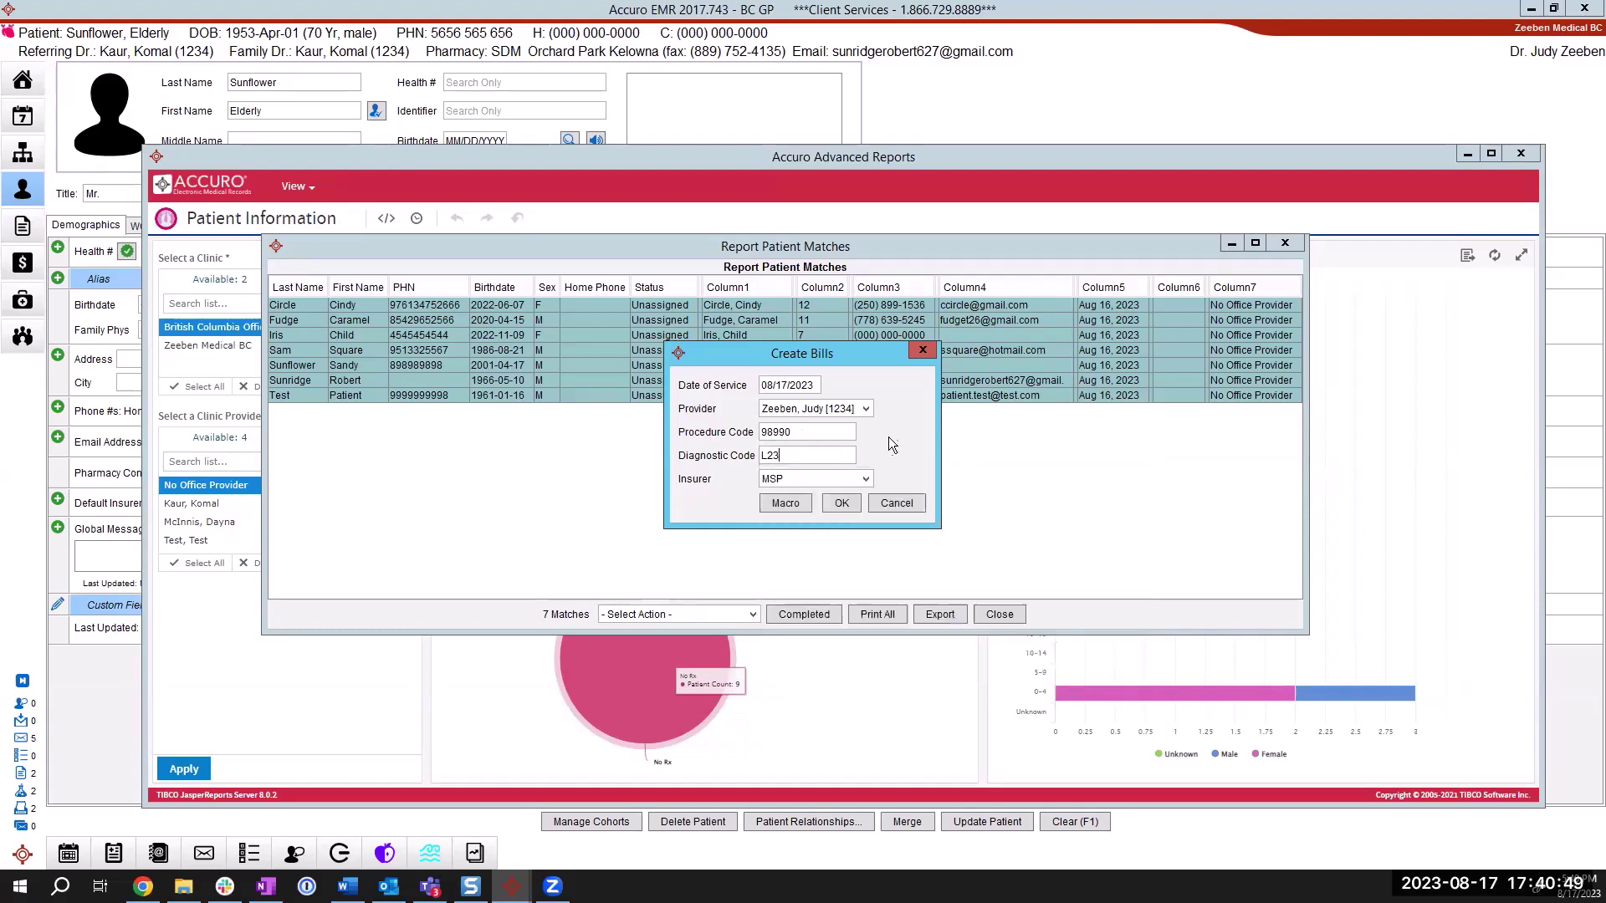
double_click(833, 435)
text(1010)
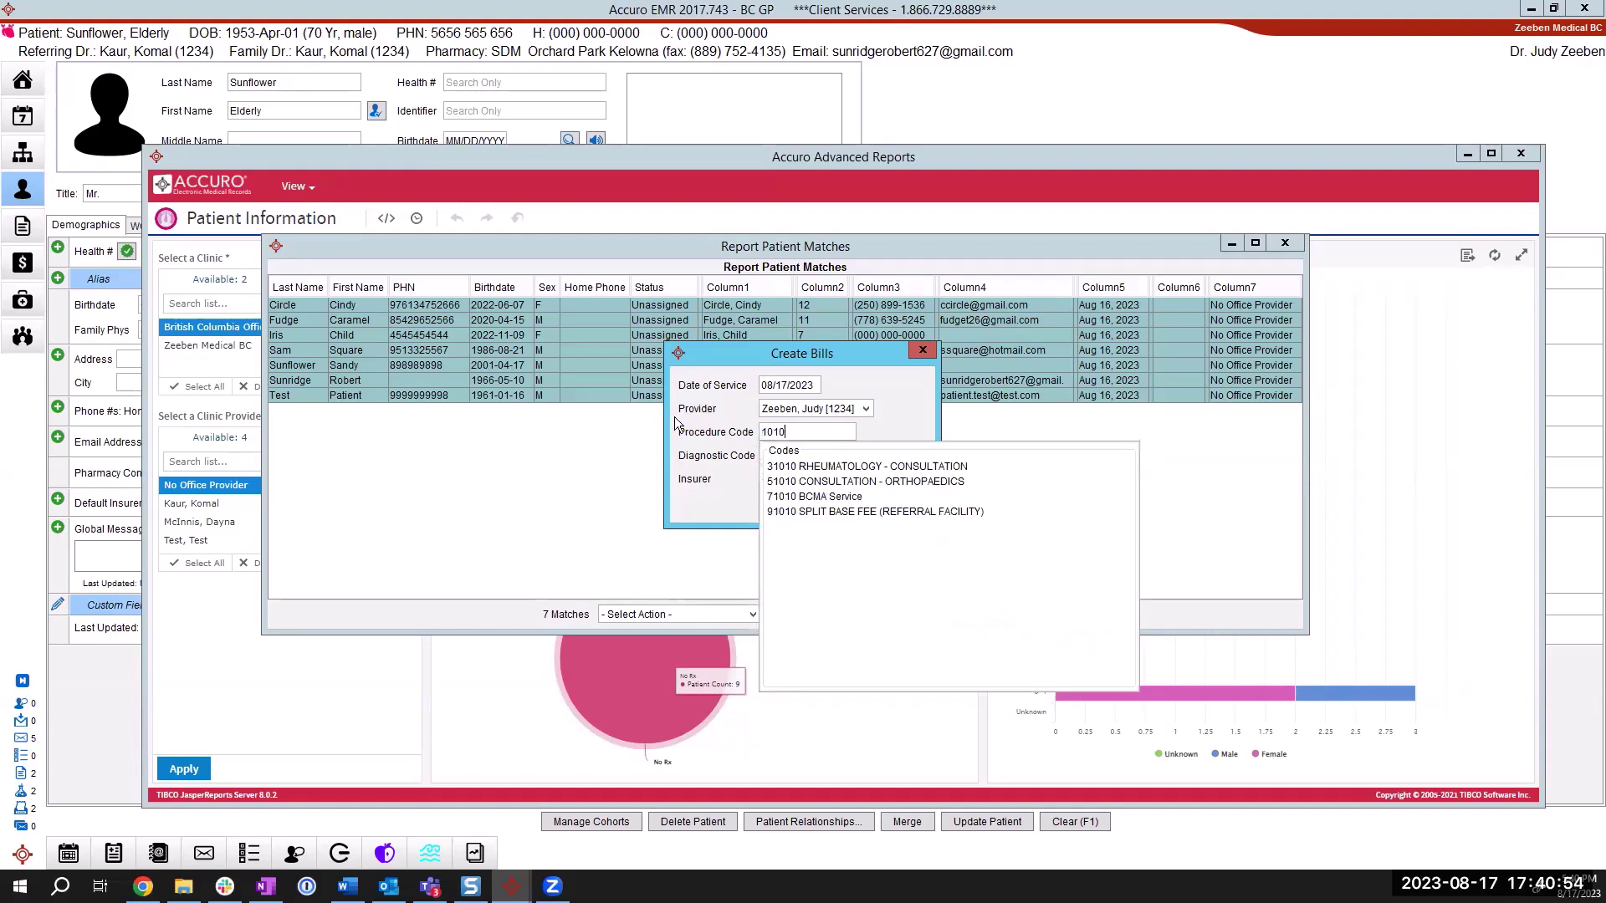
click(824, 481)
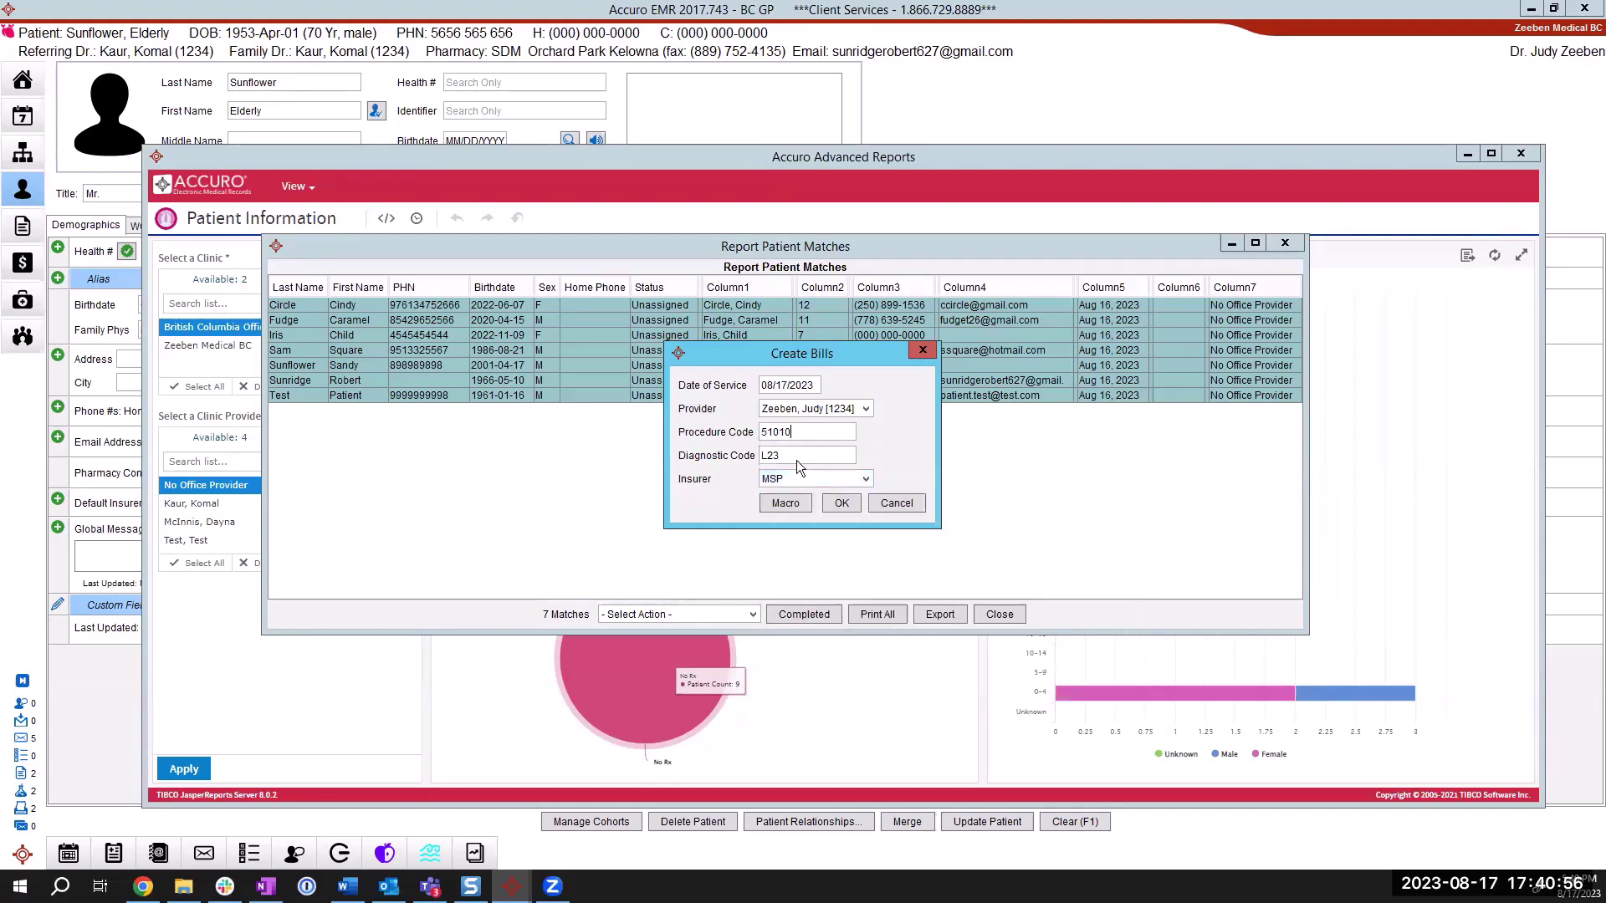
Step: Set the diagnostic code to 250 (Diabetes Mellitus) instead of L23
text(L23)
key(shift+Home)
text(250)
click(895, 505)
Step: Create the seven bills, dismiss the success message, and close both report windows
click(841, 504)
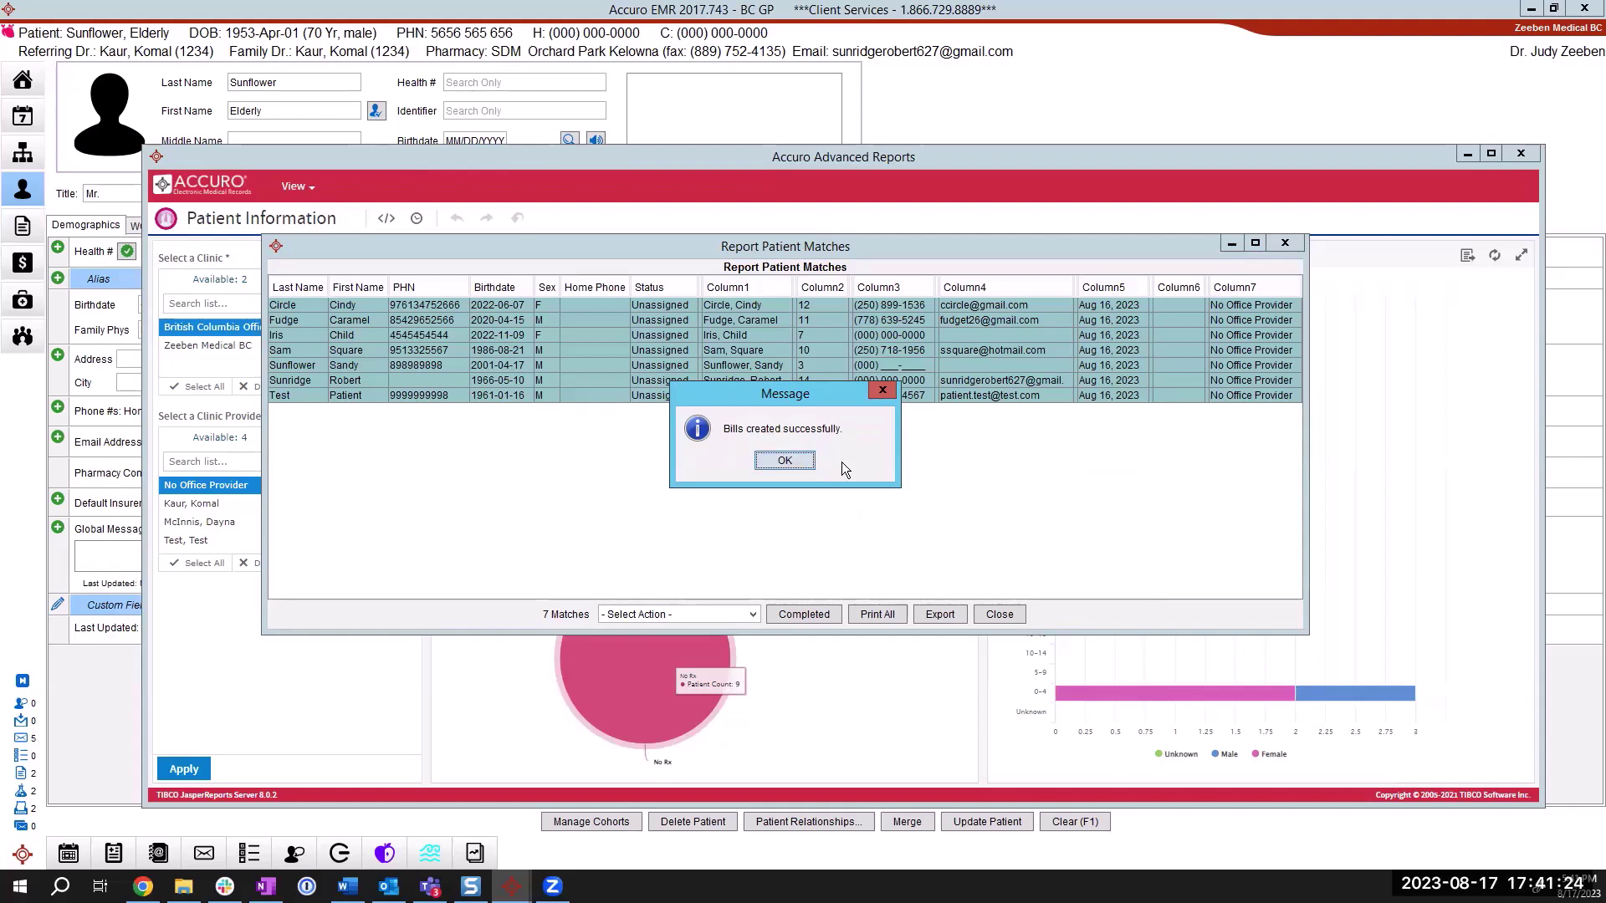
click(786, 460)
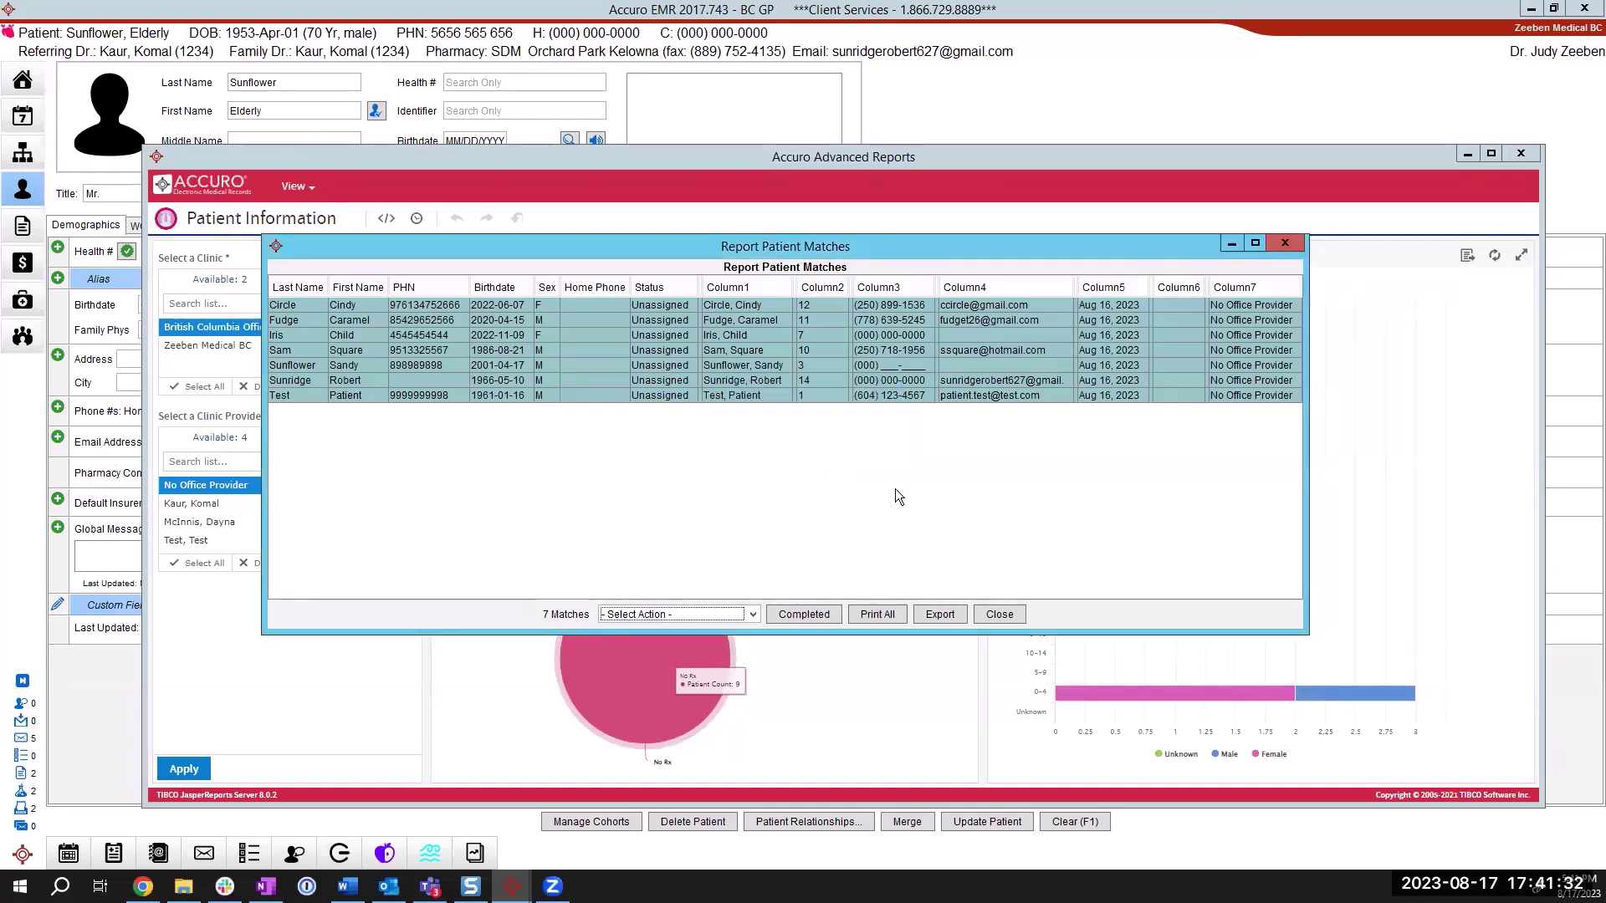
click(1000, 616)
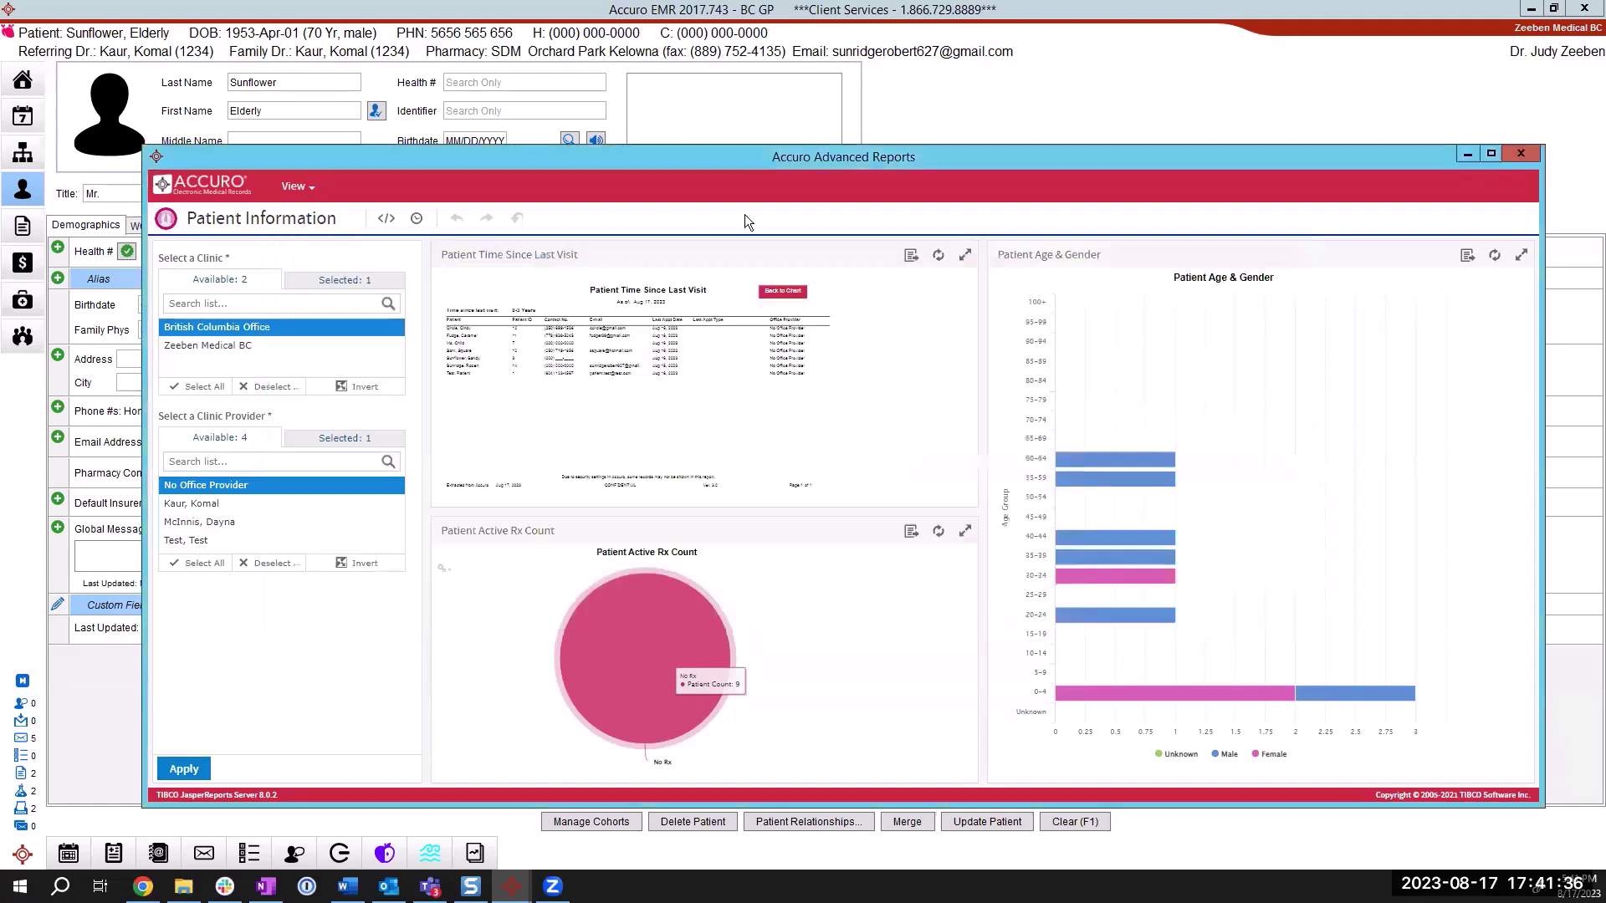
click(1520, 153)
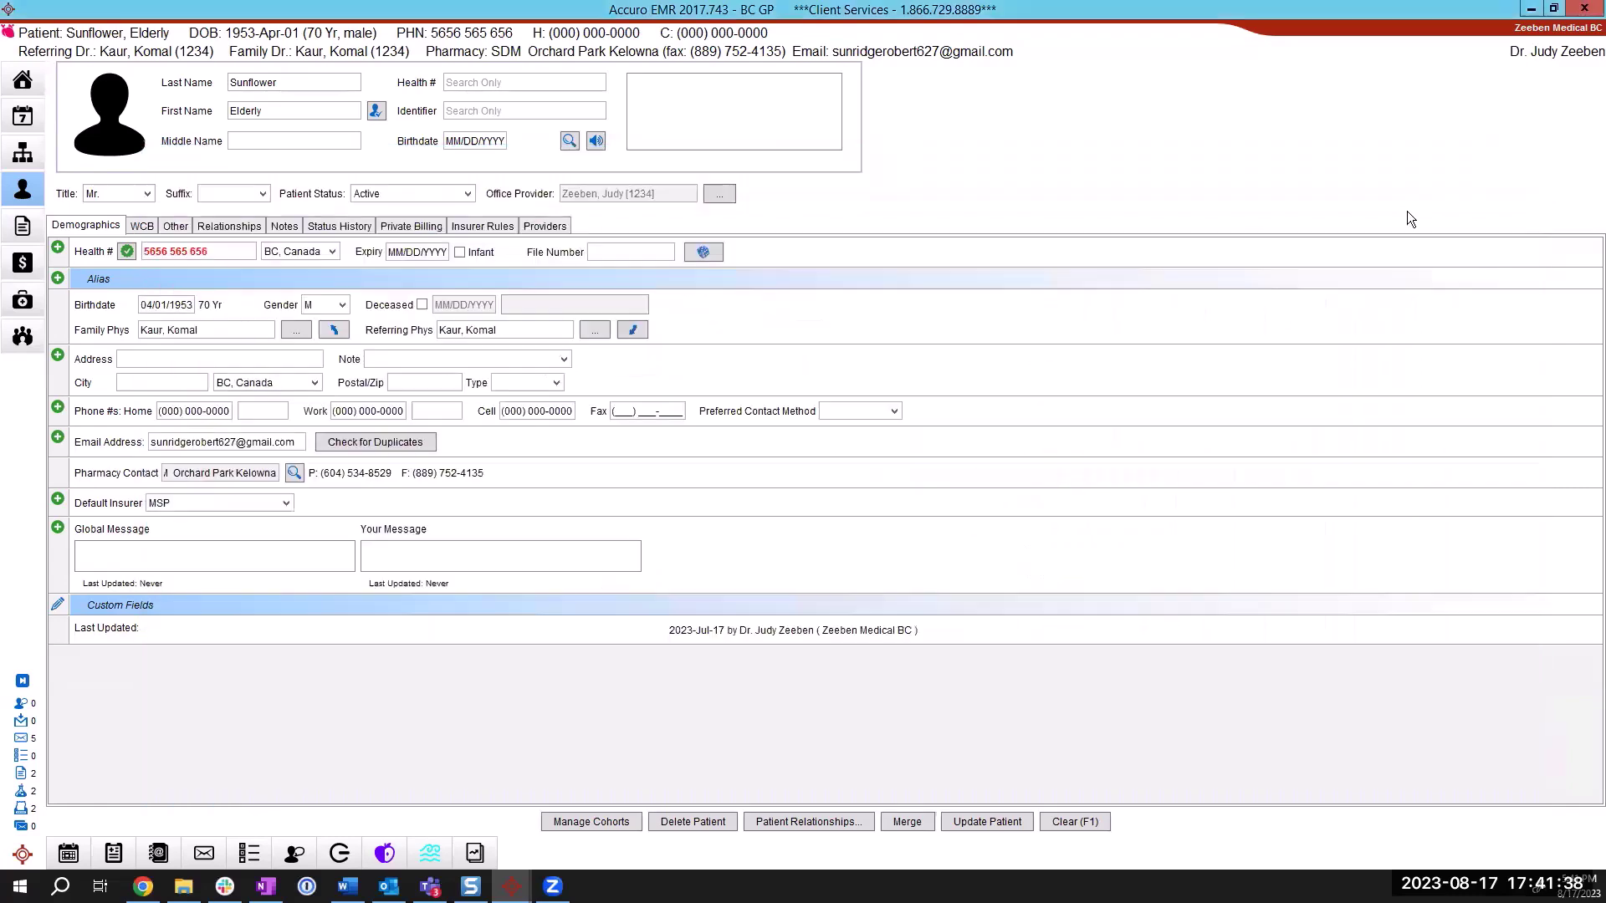
Step: Open Billing Daily Claims to view the seven $85.00 claims for 08/17/2023
click(25, 265)
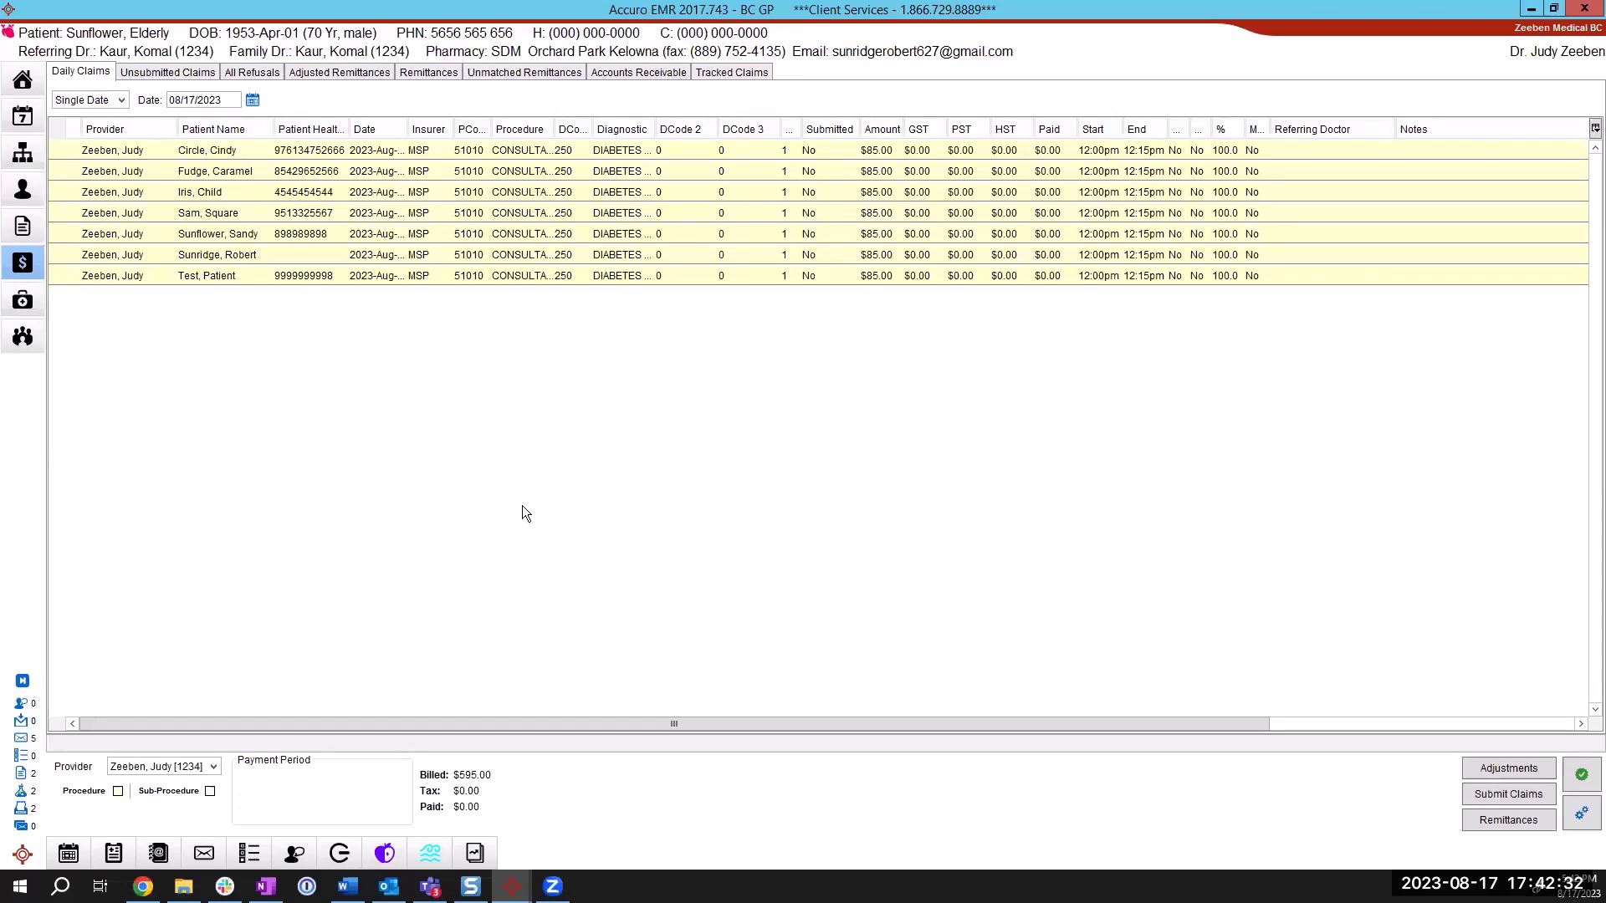
click(23, 855)
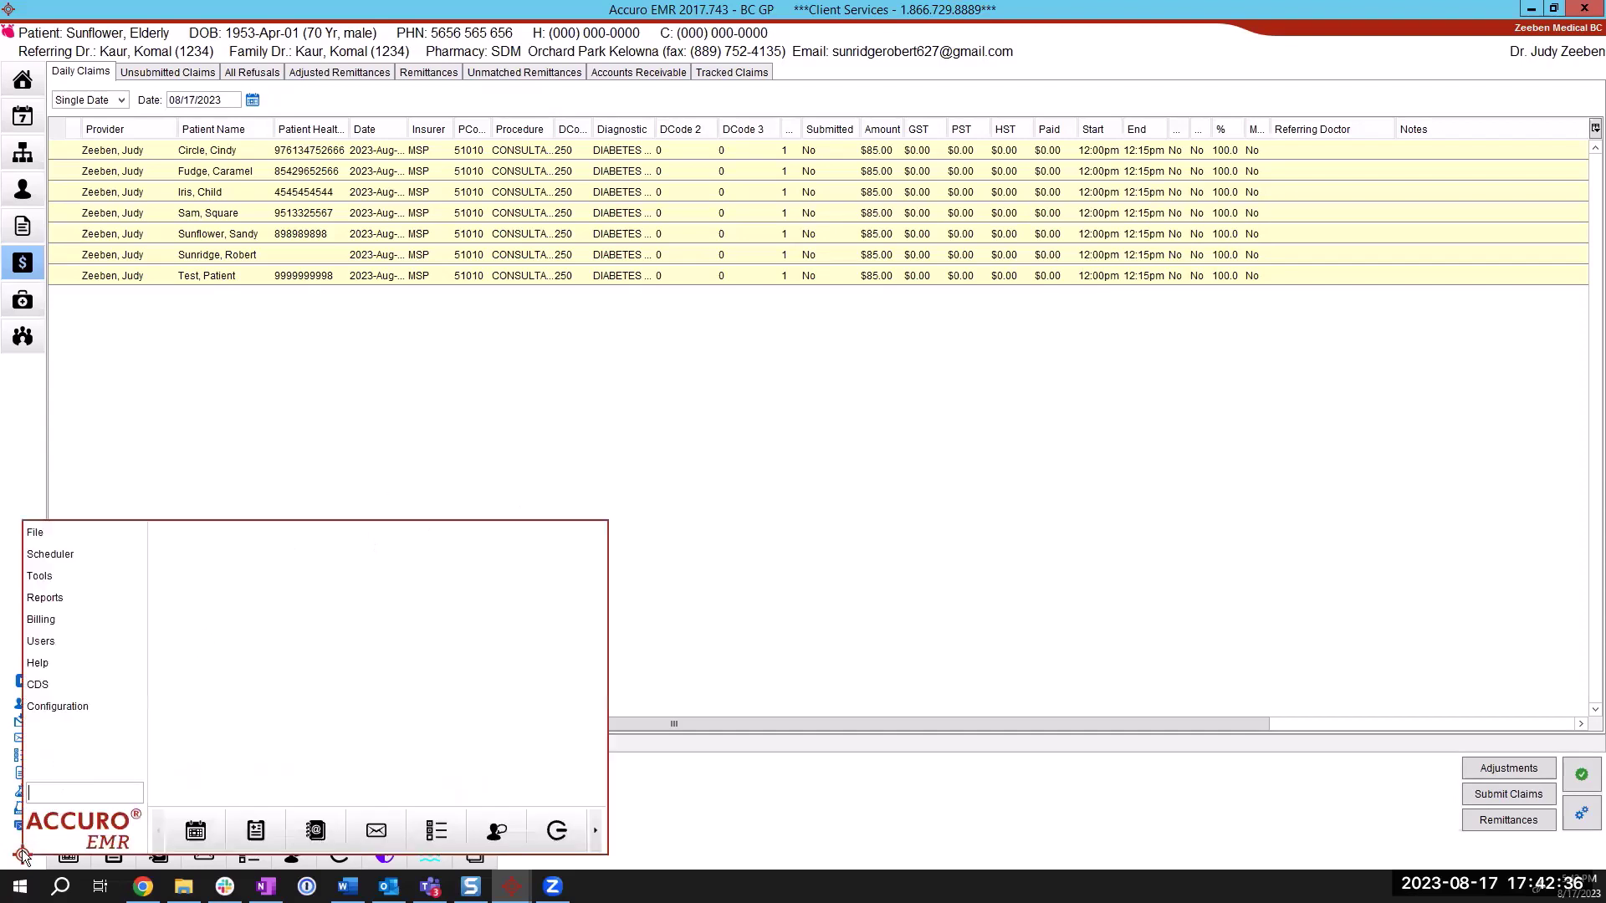
text(update)
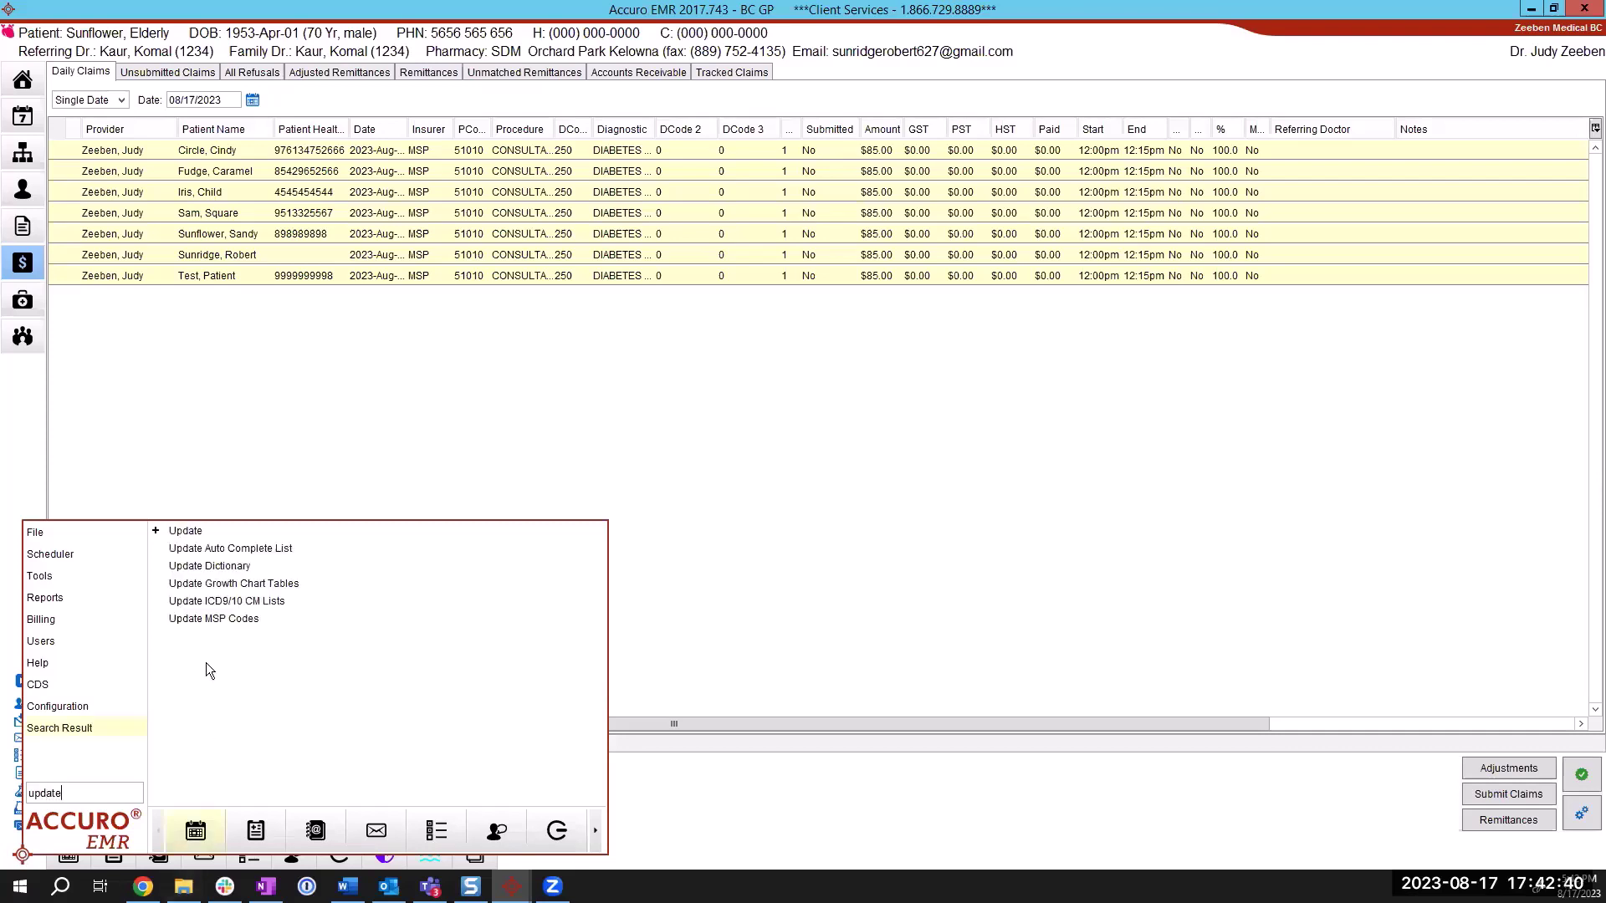
click(254, 620)
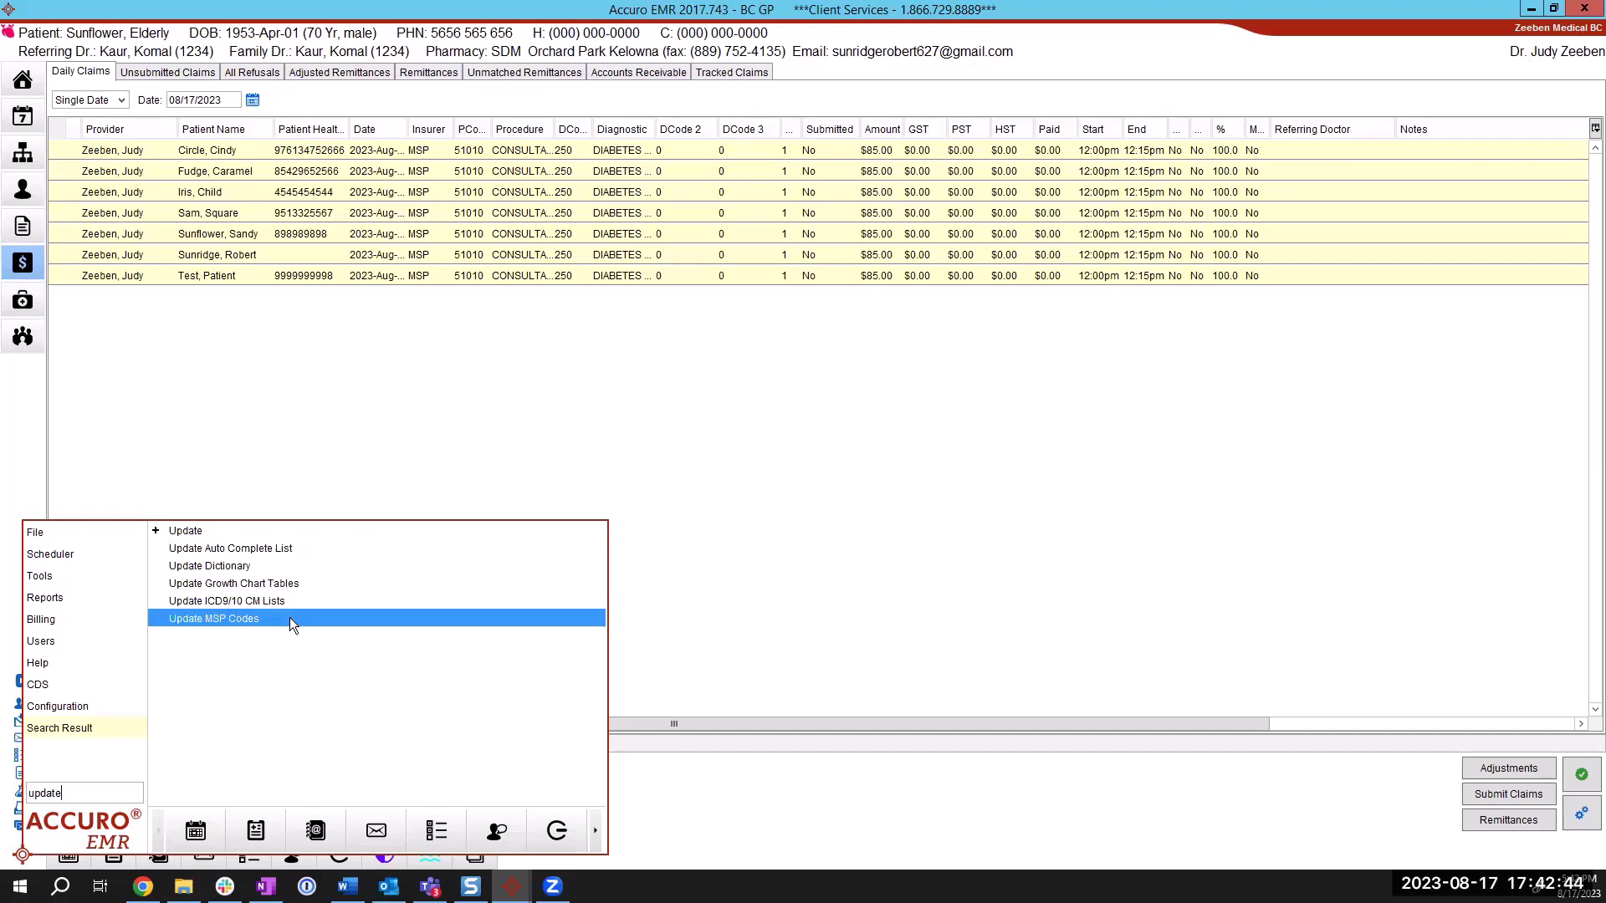
double_click(289, 619)
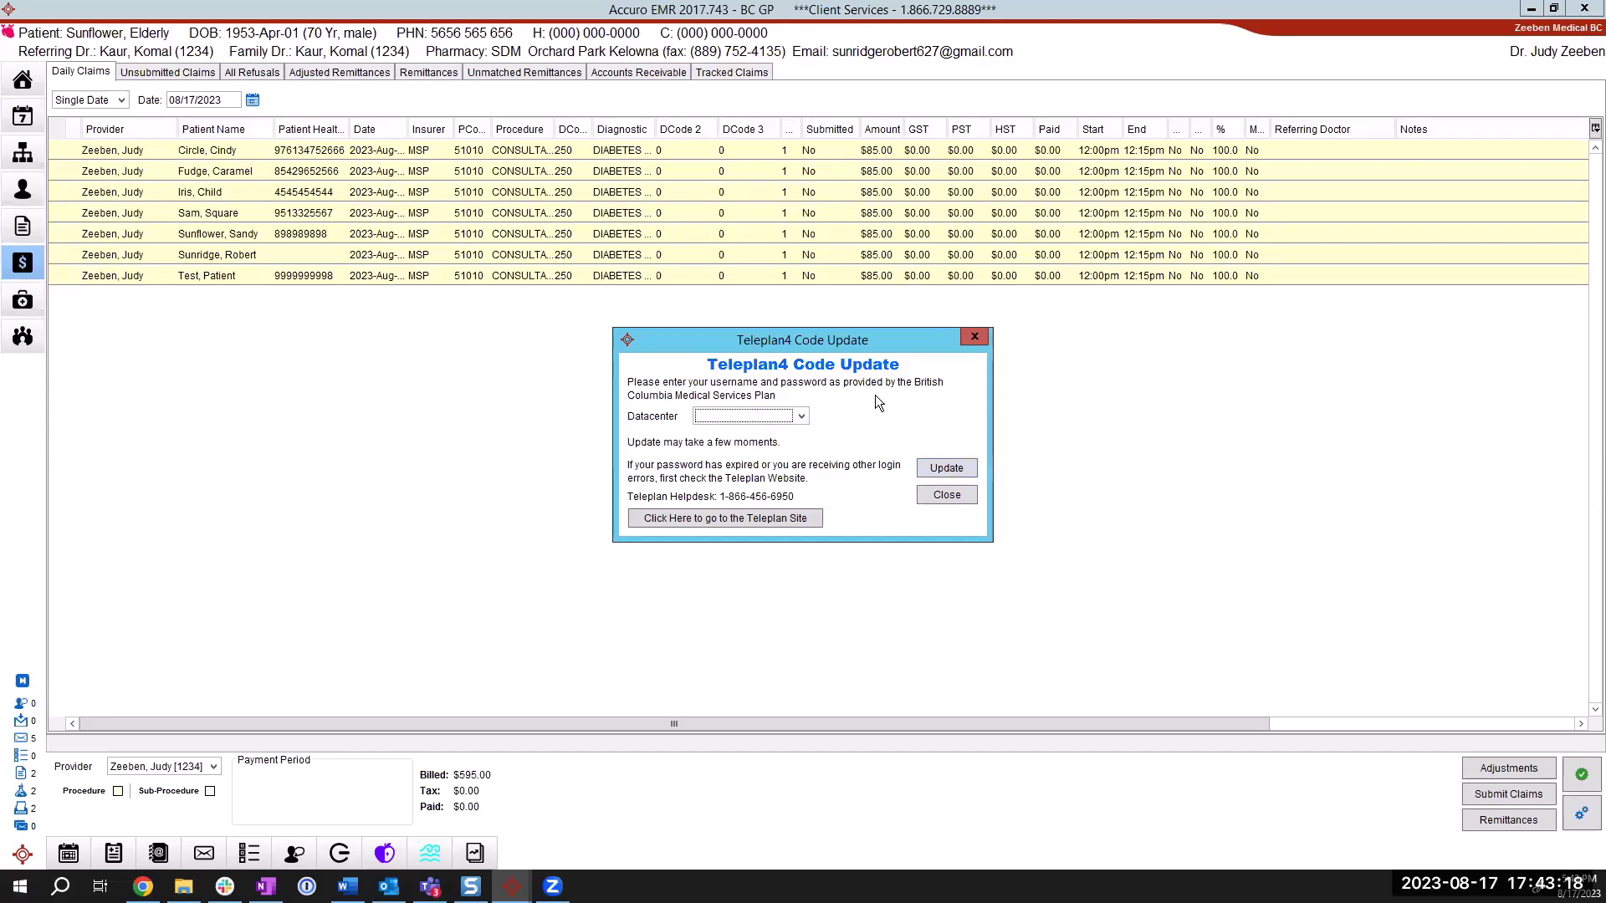
Step: Close the Teleplan4 Code Update dialog without running it, leaving the seven claims totalling $595.00
click(975, 336)
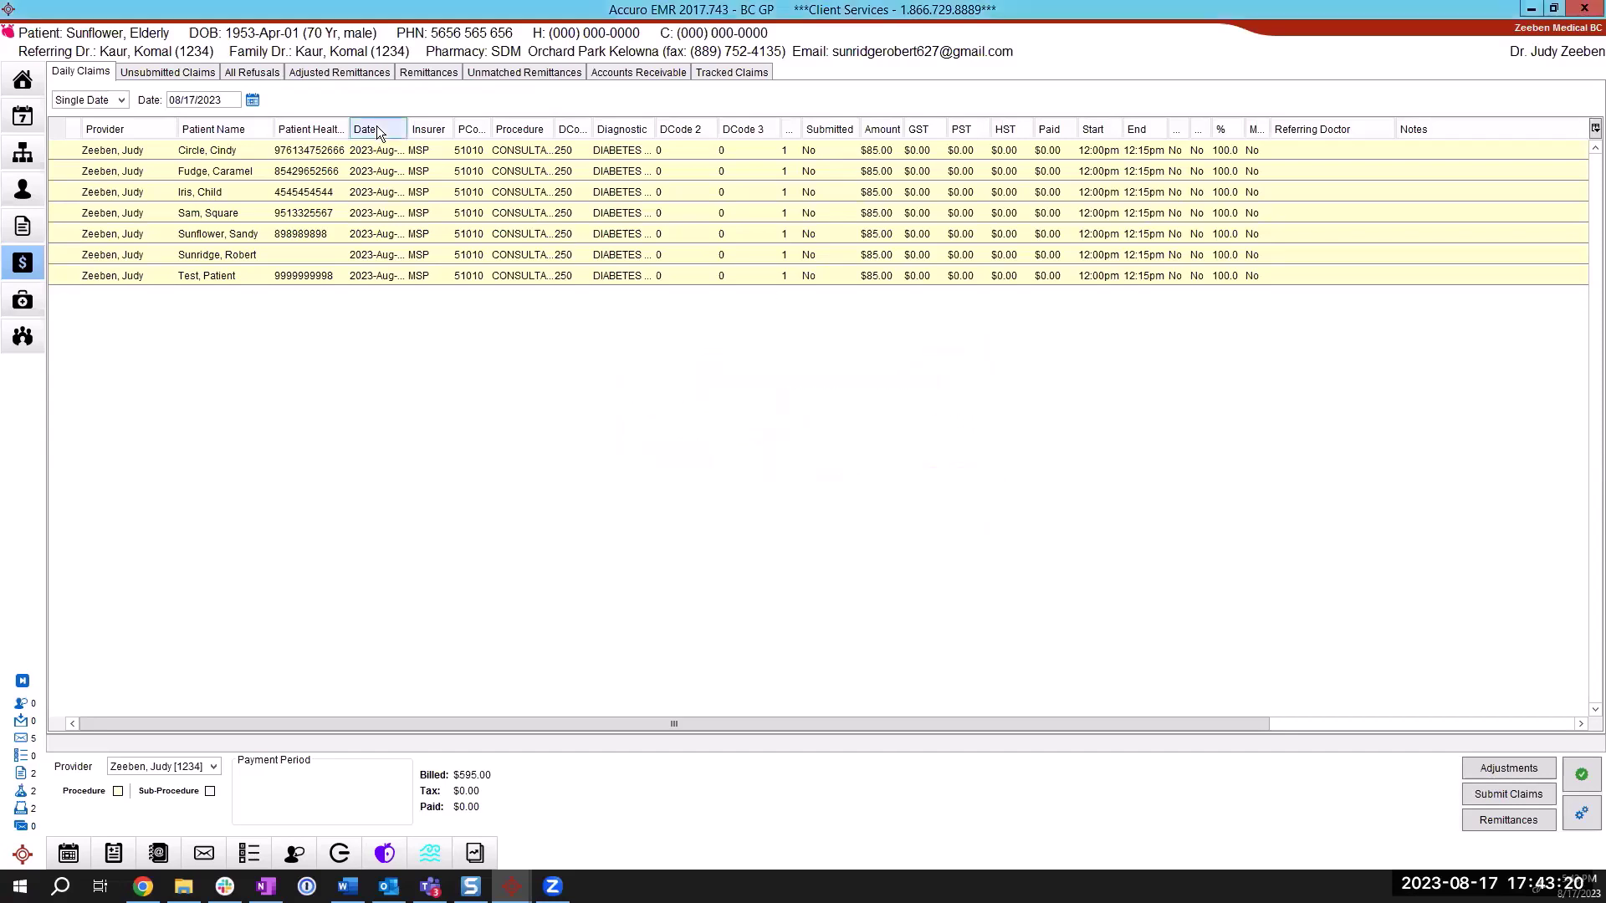